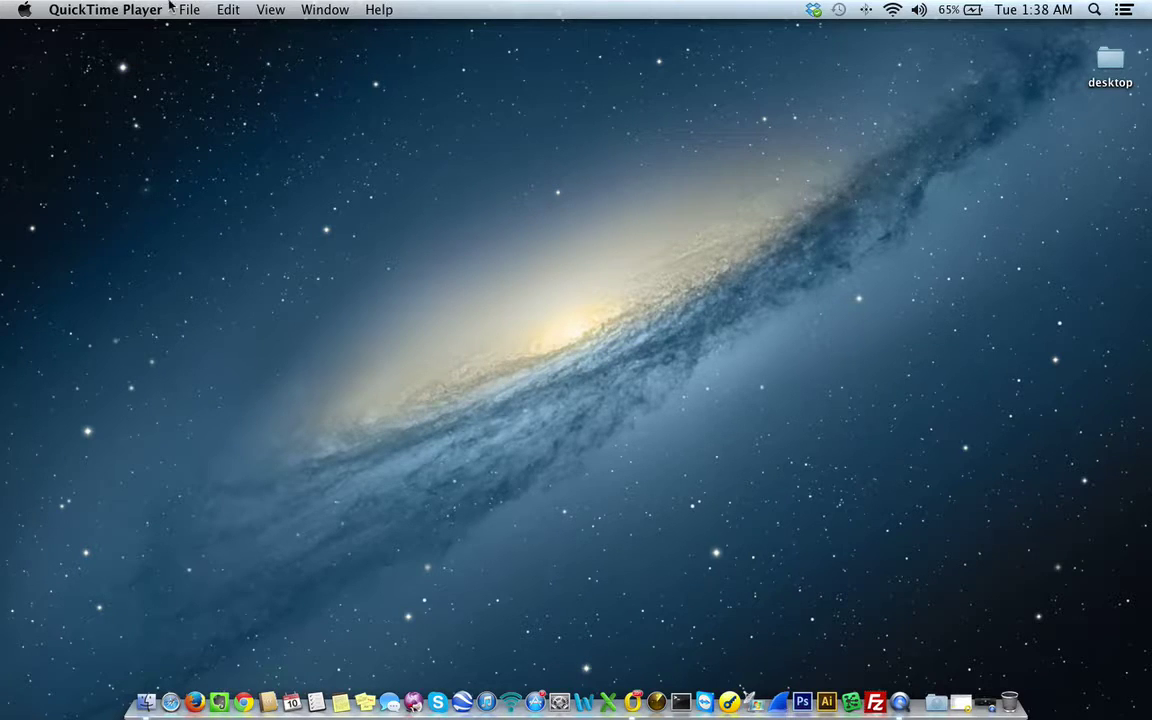
# - Bring the Finder desktop to the front and open the Apple menu
pyautogui.click(530, 333)
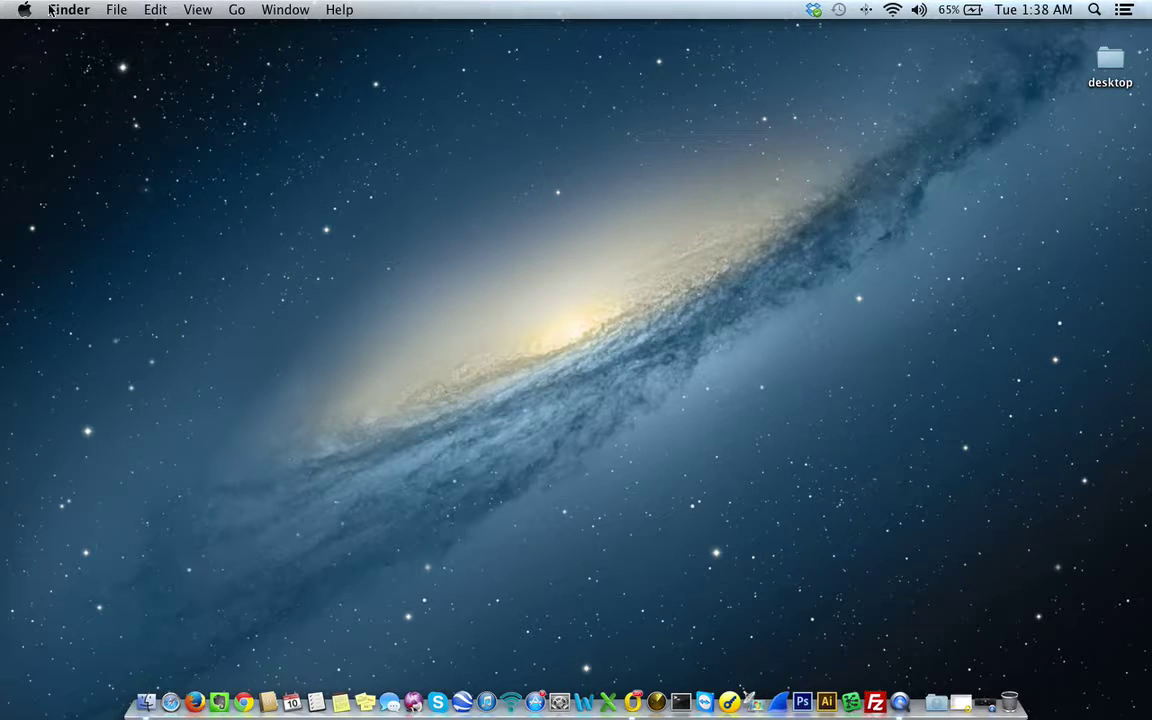
pyautogui.click(26, 12)
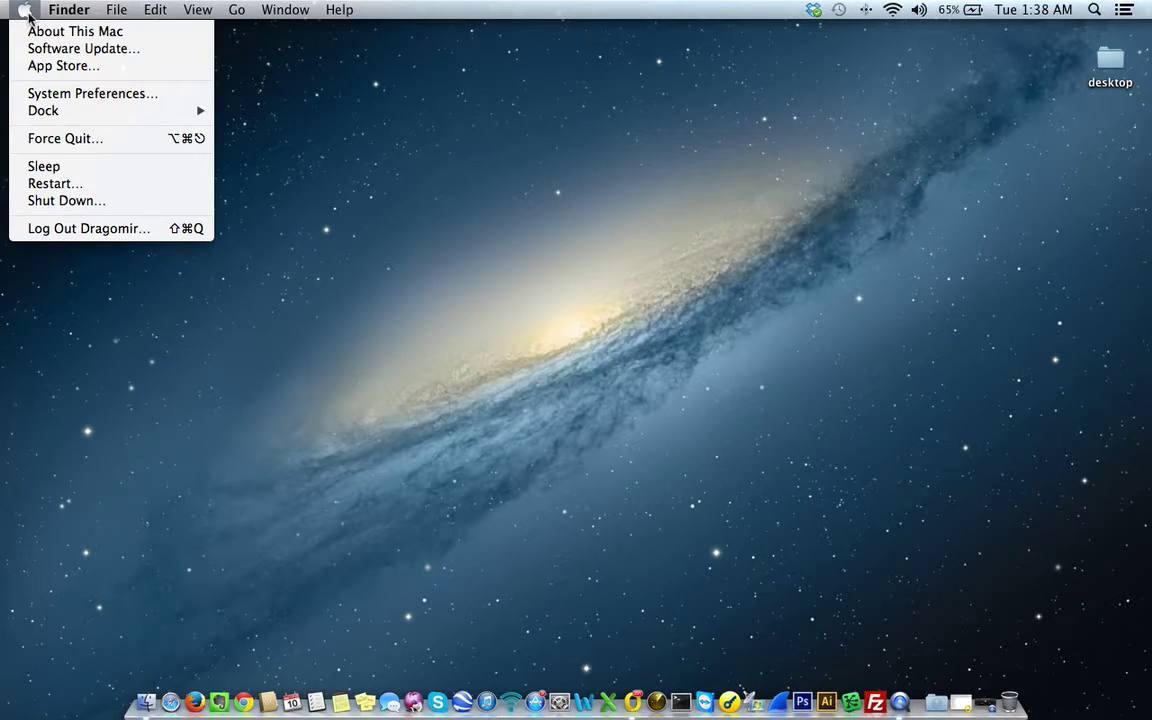
# - Launch System Preferences from the Apple menu, reposition its window, and go to Users & Groups
pyautogui.click(33, 94)
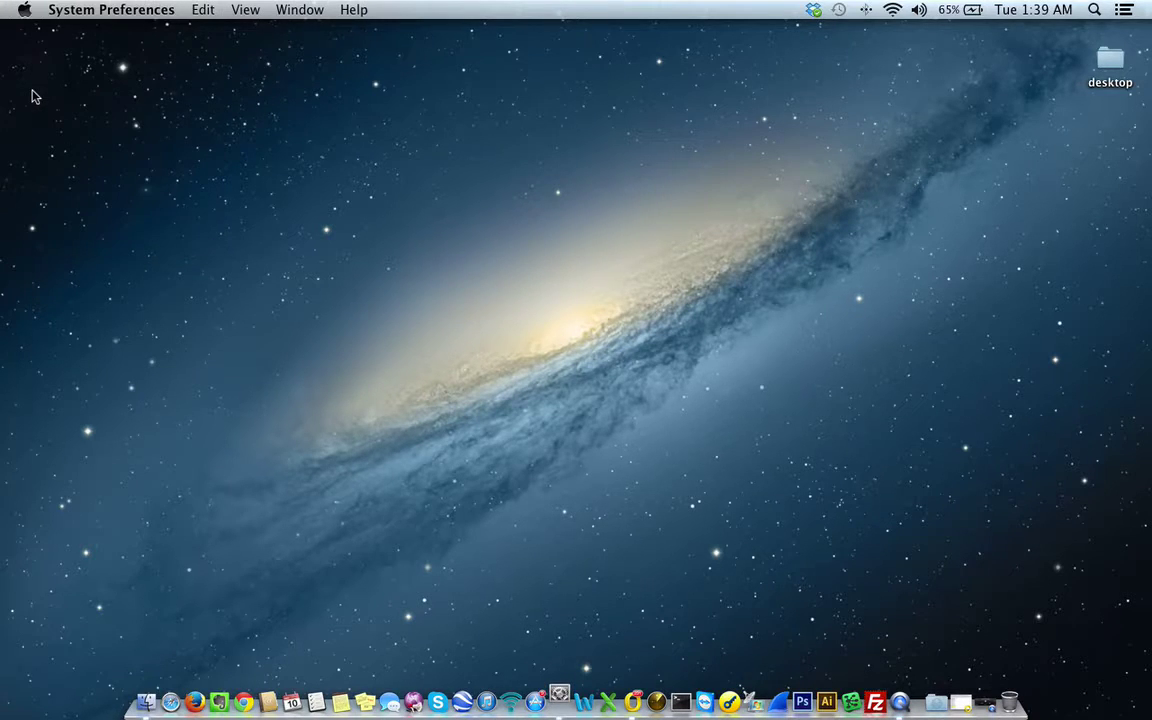
pyautogui.moveTo(468, 84); pyautogui.dragTo(402, 67)
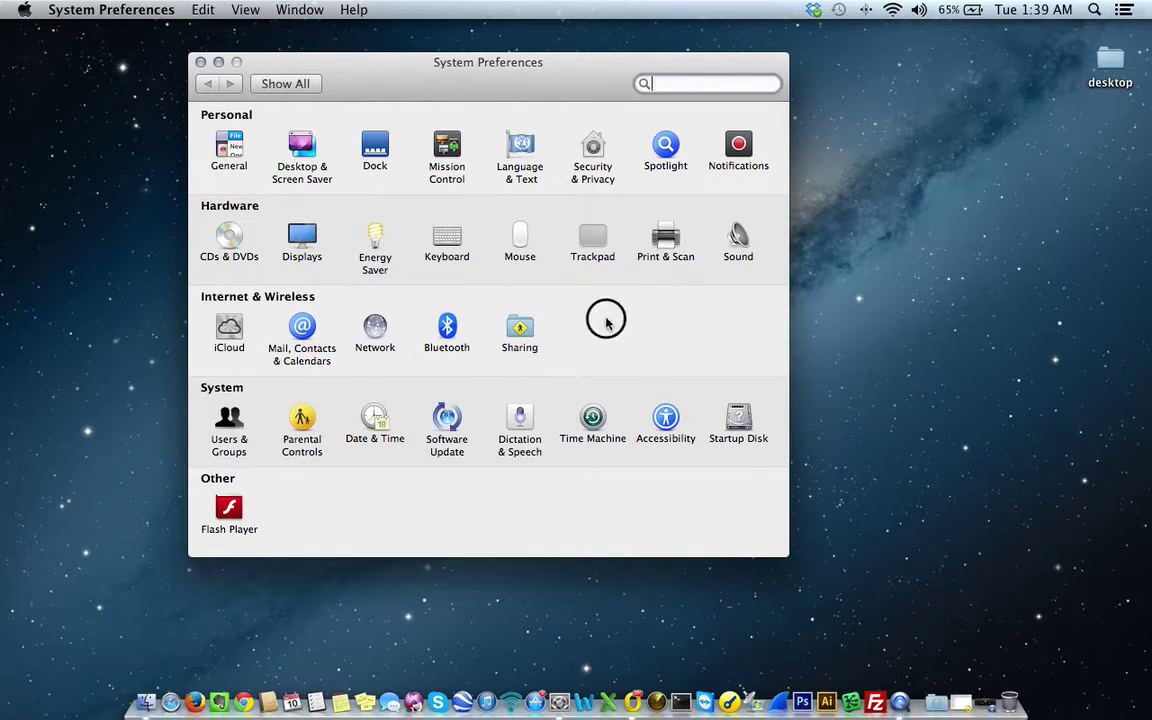
pyautogui.click(237, 423)
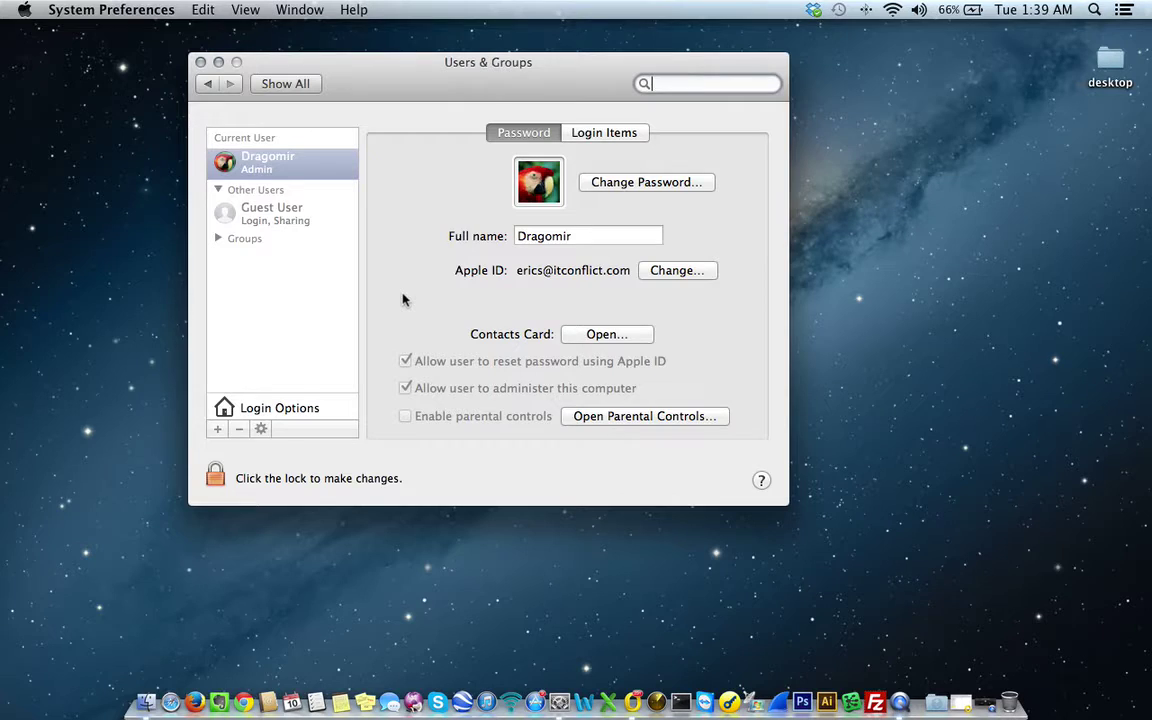
# - Unlock Users & Groups with the lock icon by entering the administrator password
pyautogui.click(411, 288)
pyautogui.click(216, 478)
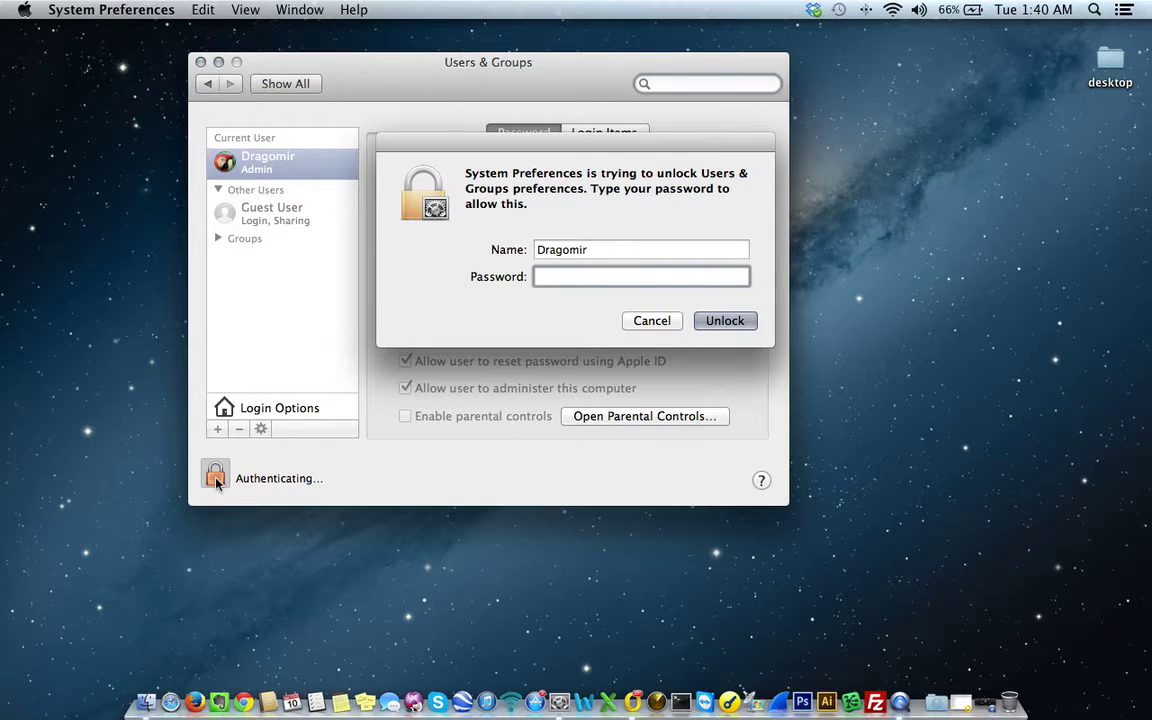
pyautogui.write('••••••••••••••')
pyautogui.press('BackSpace')
pyautogui.press('BackSpace')
pyautogui.press('BackSpace')
pyautogui.press('BackSpace')
pyautogui.press('BackSpace')
pyautogui.press('BackSpace')
pyautogui.press('BackSpace')
pyautogui.press('BackSpace')
pyautogui.press('BackSpace')
pyautogui.press('BackSpace')
pyautogui.press('BackSpace')
pyautogui.press('BackSpace')
pyautogui.press('BackSpace')
pyautogui.press('BackSpace')
pyautogui.write('•••••••••••')
pyautogui.press('Return')
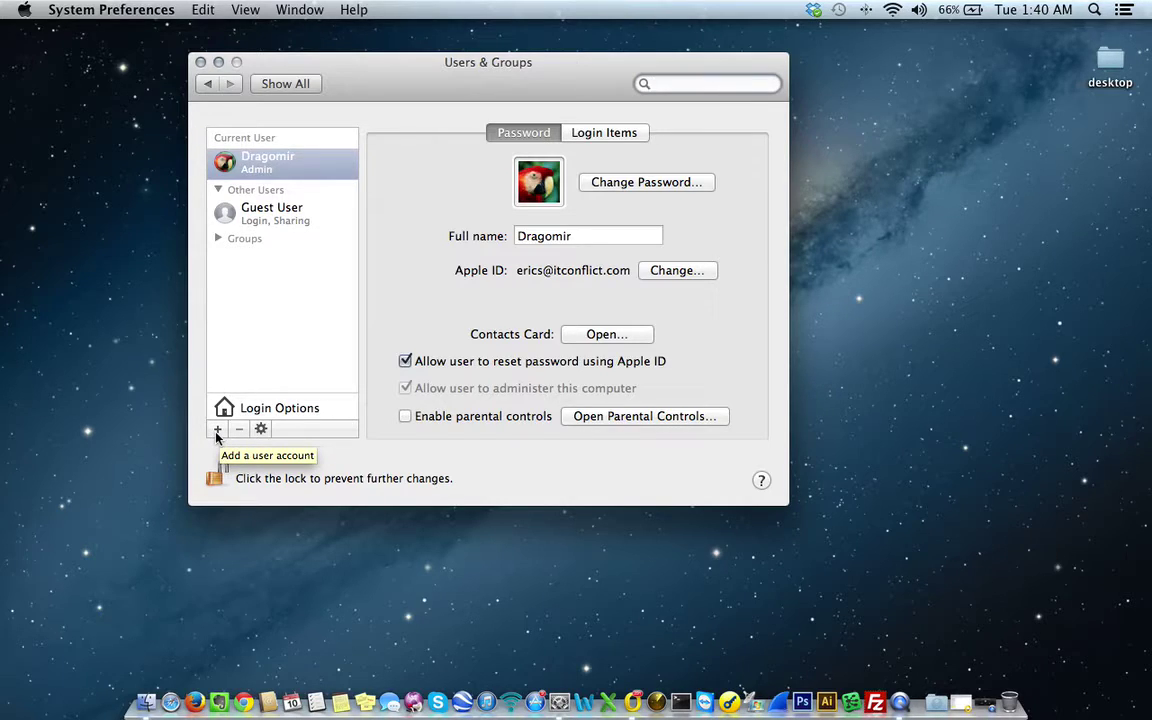
# - Add a new account with the + button and show the New Account type choices
pyautogui.click(217, 430)
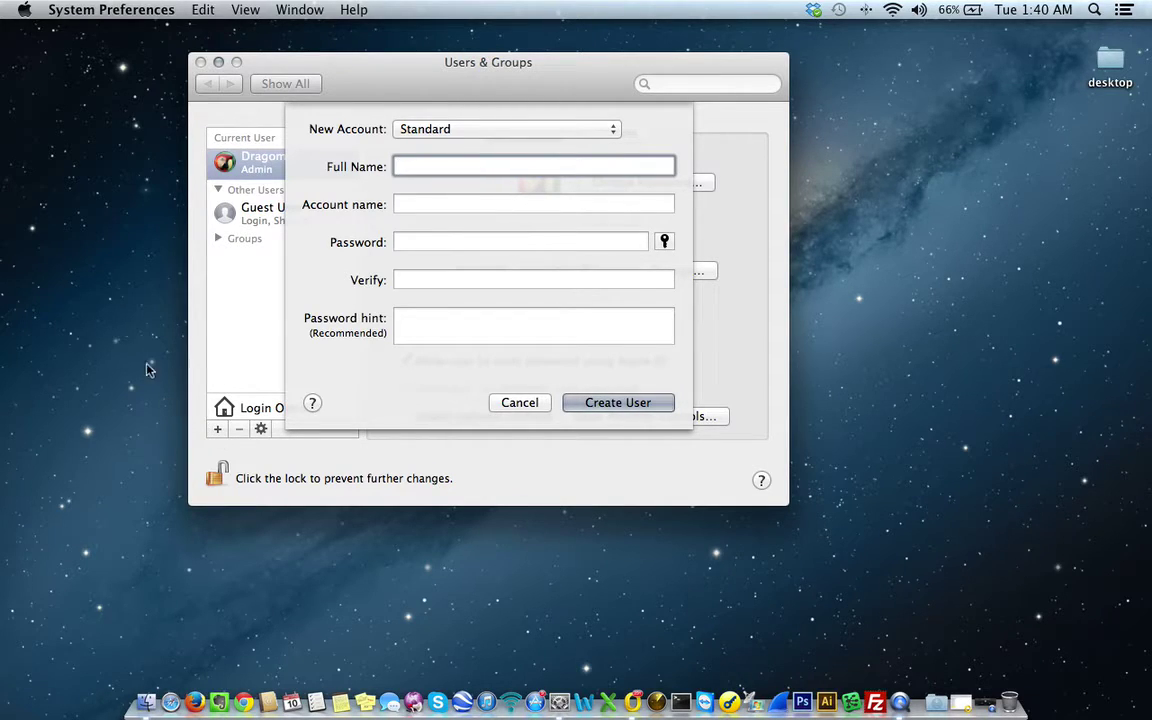
pyautogui.click(608, 136)
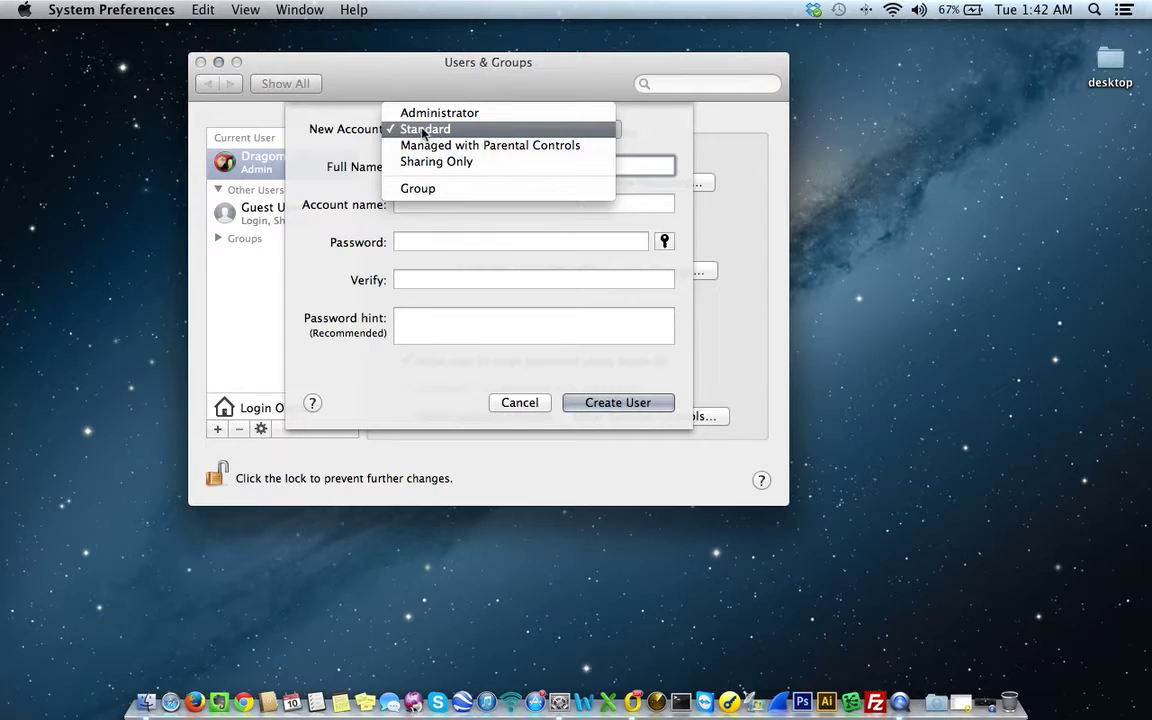
# - Keep the Standard account type and try sample entries in the Full Name and Account name fields
pyautogui.click(423, 130)
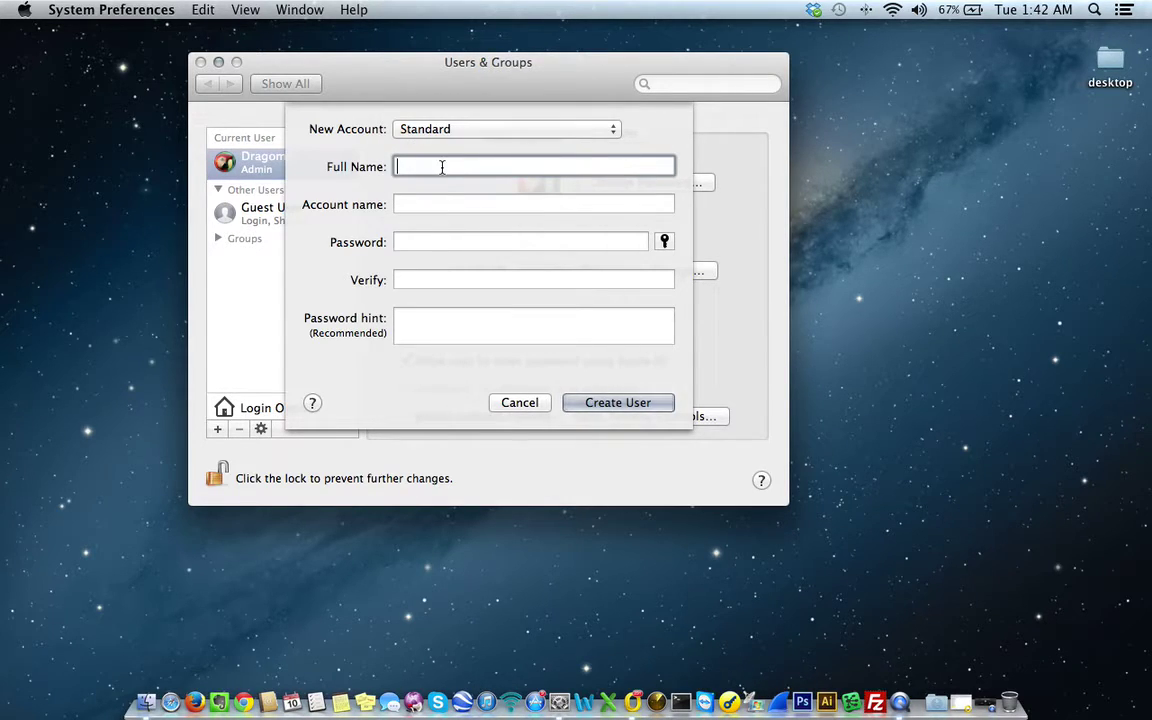
pyautogui.write('W')
pyautogui.press('BackSpace')
pyautogui.write('Test Ing')
pyautogui.click(485, 203)
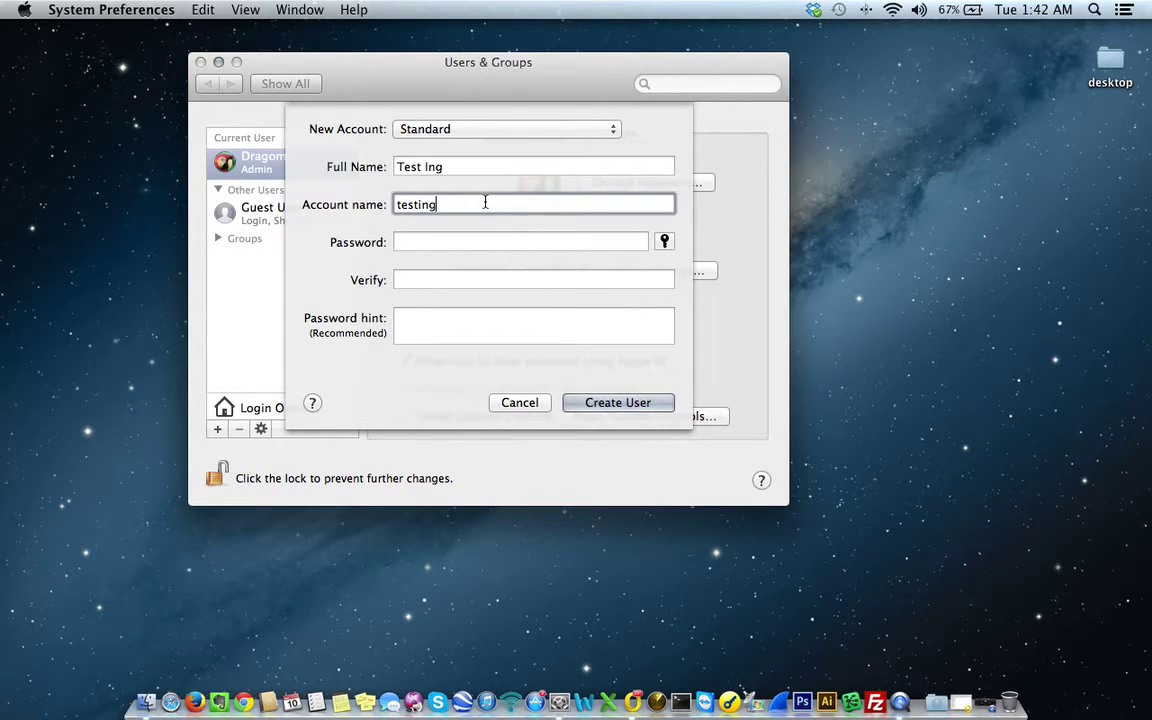
pyautogui.doubleClick(418, 204)
pyautogui.click(414, 244)
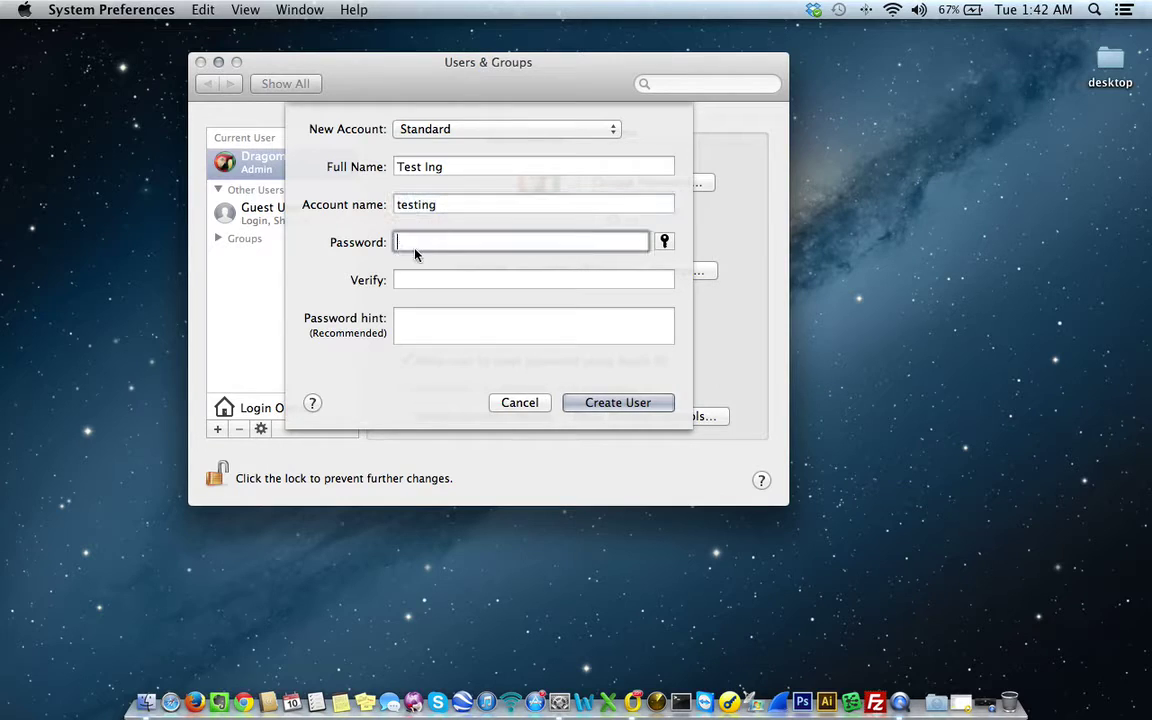
pyautogui.click(477, 169)
pyautogui.moveTo(458, 166); pyautogui.dragTo(227, 138)
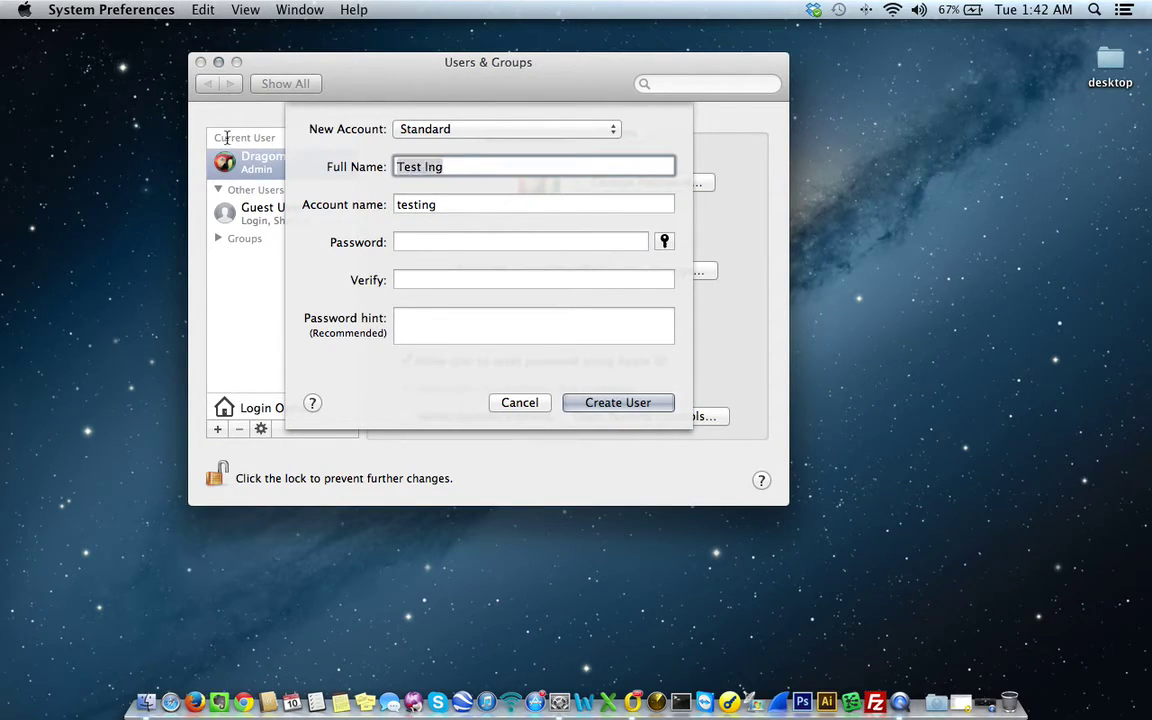
pyautogui.write('John Doe')
pyautogui.press('Tab')
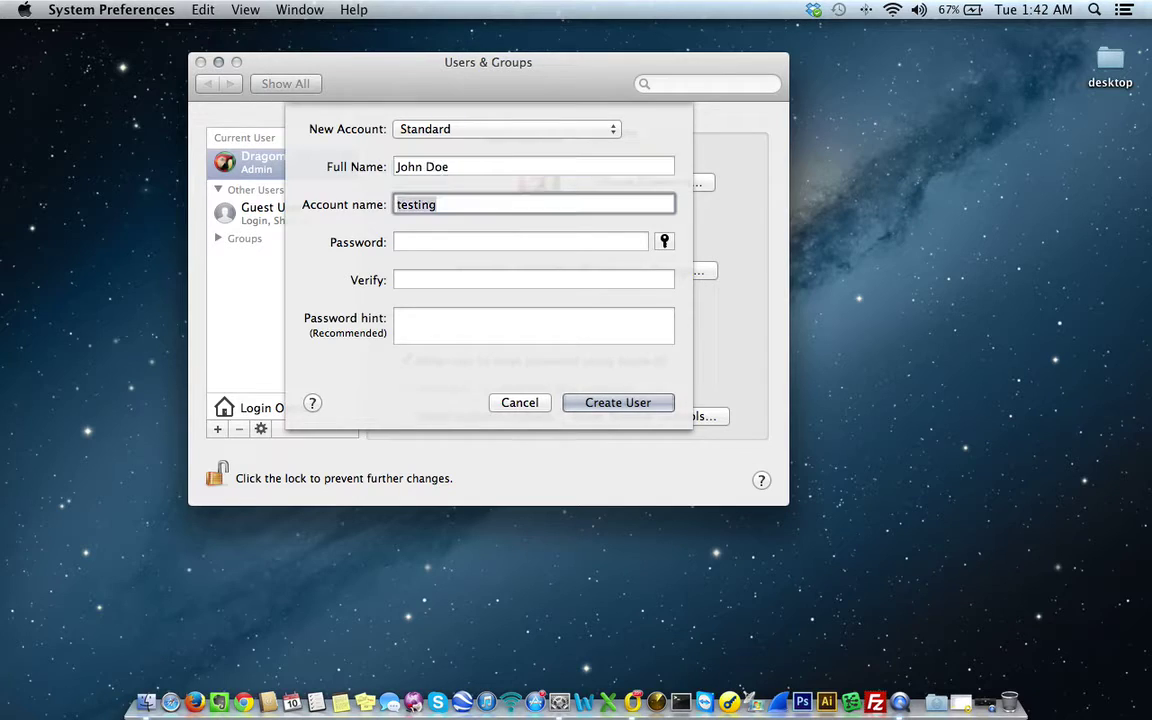
pyautogui.write('johndoe')
# - Set the full name to 'Test Ing' and the account name to 'testing'
pyautogui.tripleClick(452, 167)
pyautogui.write('Testing')
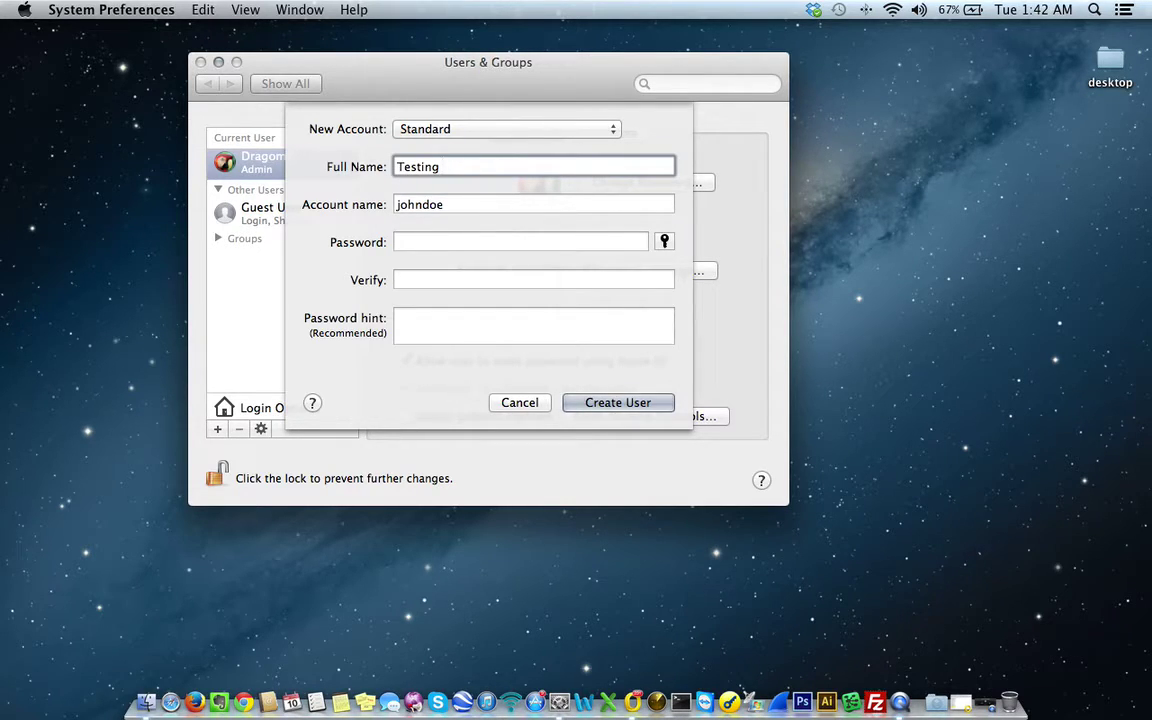
pyautogui.press('BackSpace')
pyautogui.press('BackSpace')
pyautogui.press('BackSpace')
pyautogui.press('BackSpace')
pyautogui.write('t IN')
pyautogui.press('BackSpace')
pyautogui.write('ng')
pyautogui.press('Tab')
pyautogui.write('testing')
# - Enter and verify the account password, add the hint 'Hint is password!', and create the user
pyautogui.press('Tab')
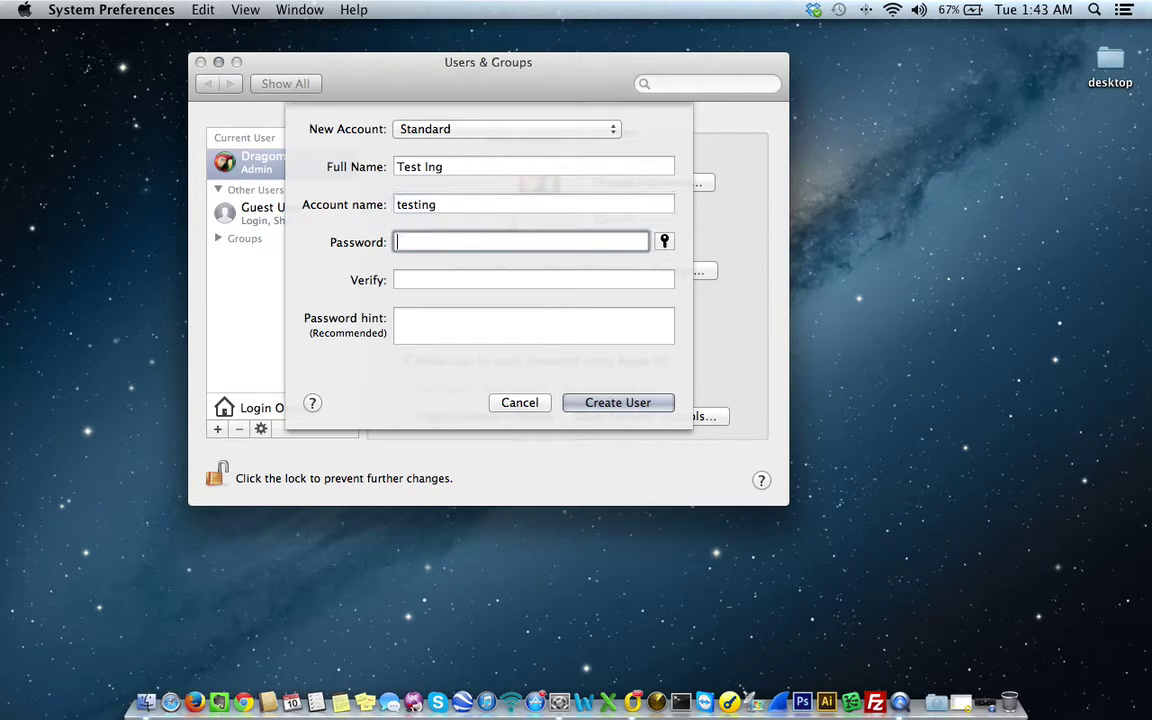
pyautogui.write('testing1')
pyautogui.press('Tab')
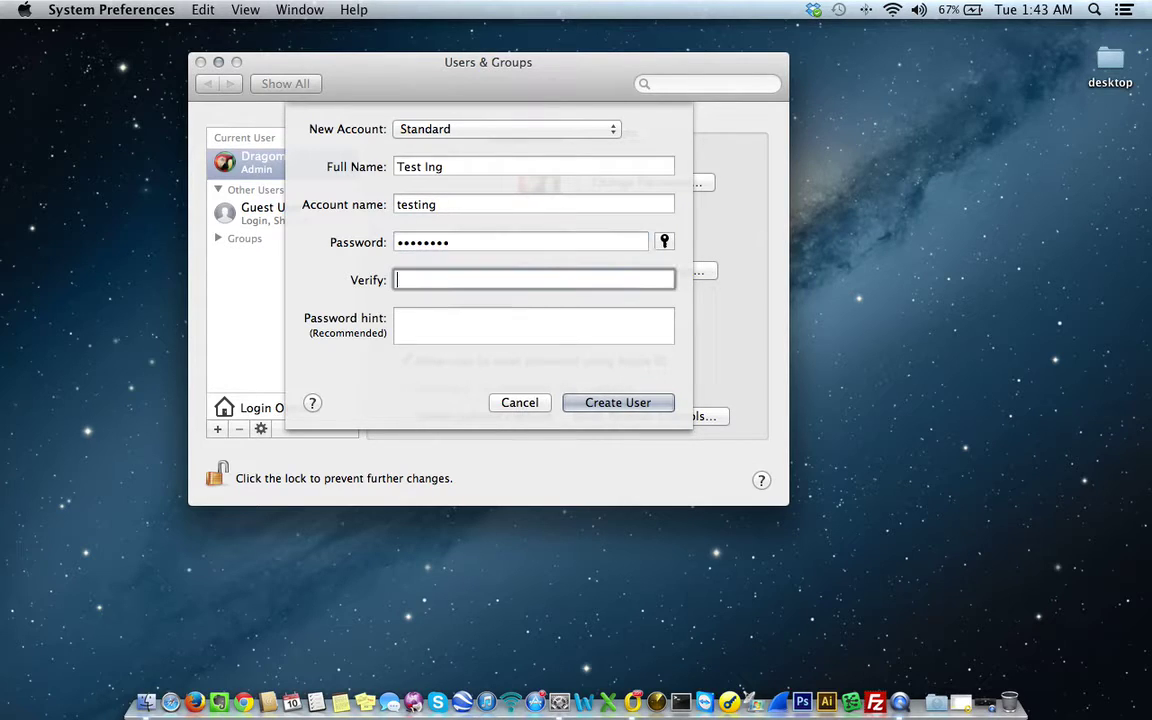
pyautogui.write('testing1')
pyautogui.click(568, 329)
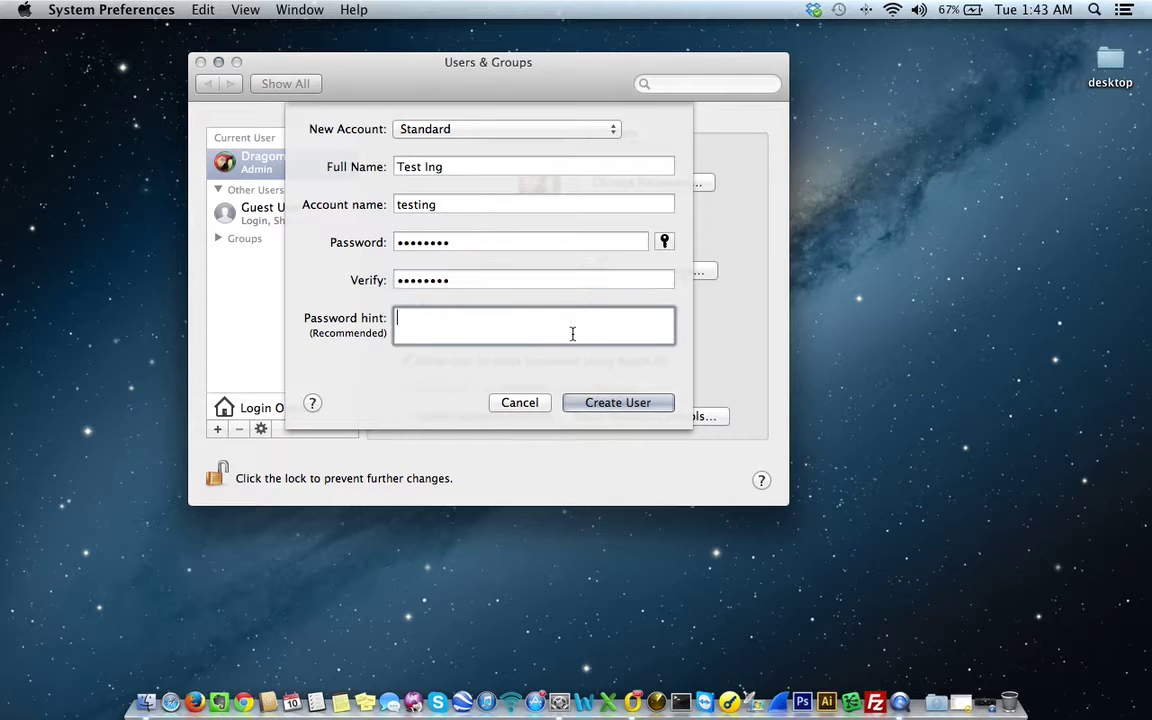
pyautogui.write('Hint is password!')
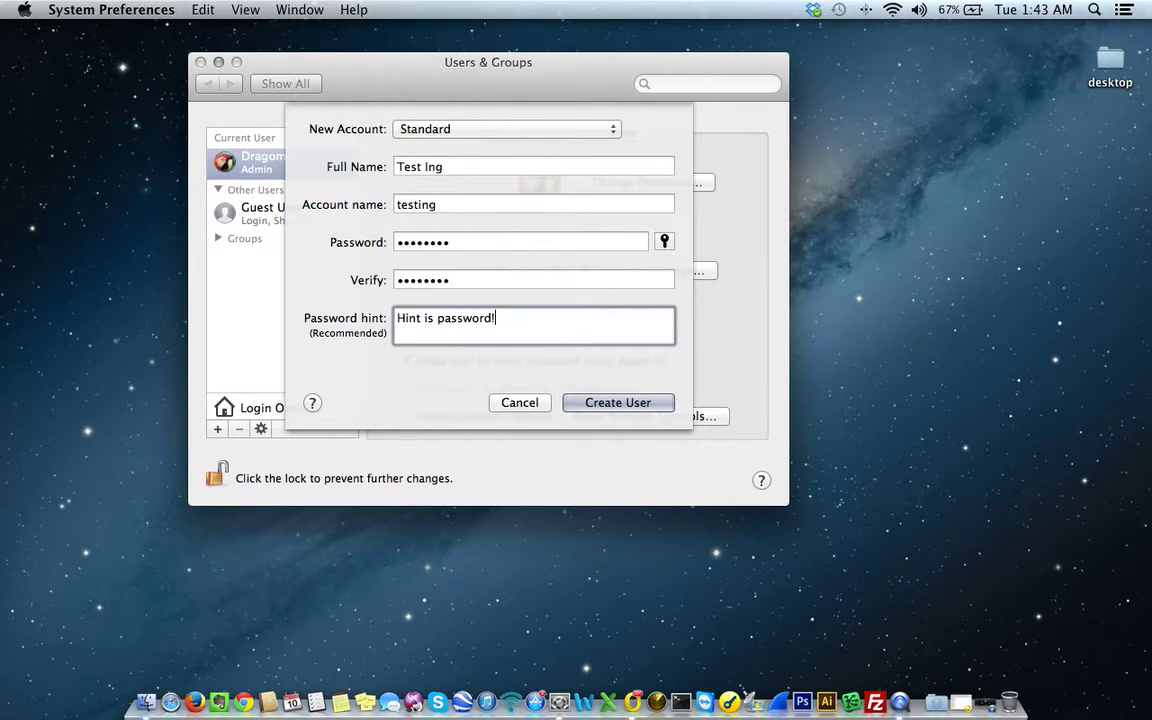
pyautogui.click(610, 405)
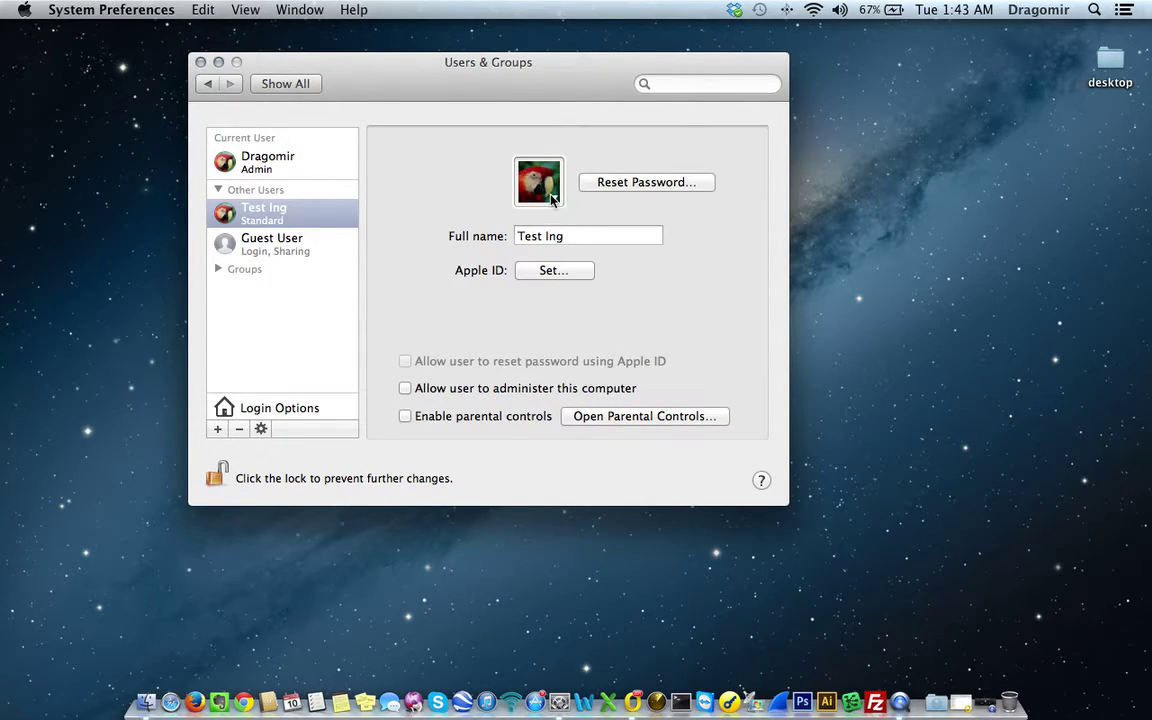
# - Browse the default pictures and replace Test Ing's parrot picture with the penguin
pyautogui.click(551, 199)
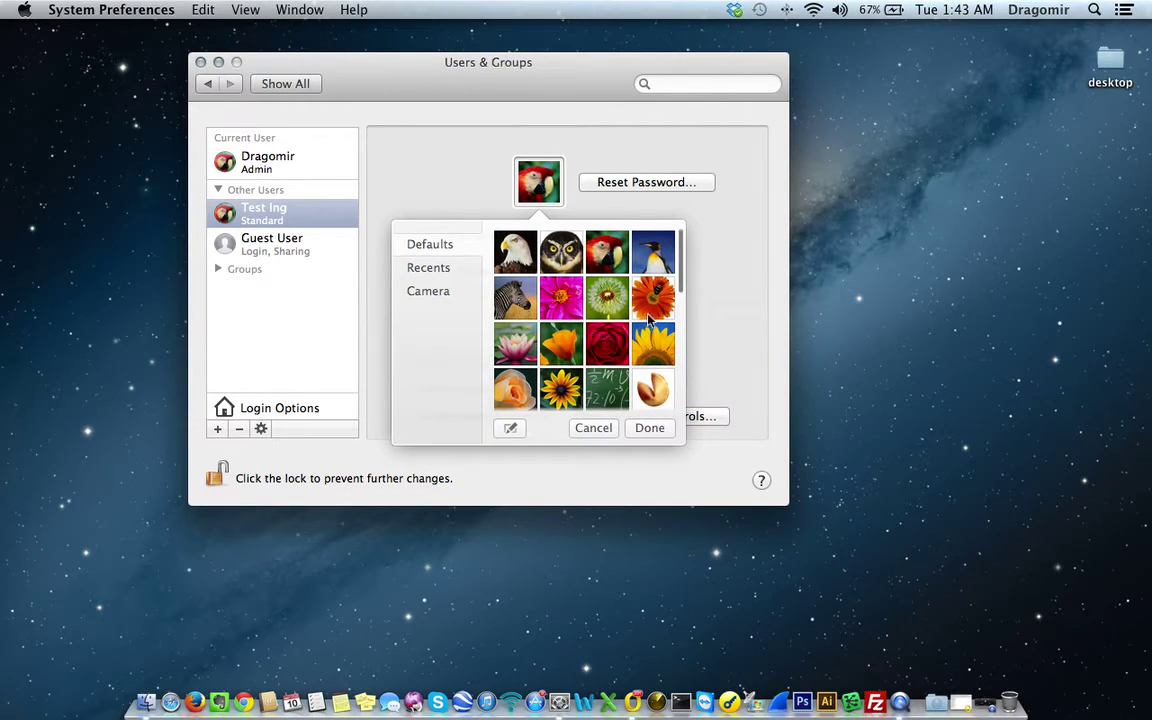
pyautogui.scroll(-8, 649, 323)
pyautogui.scroll(-4, 649, 323)
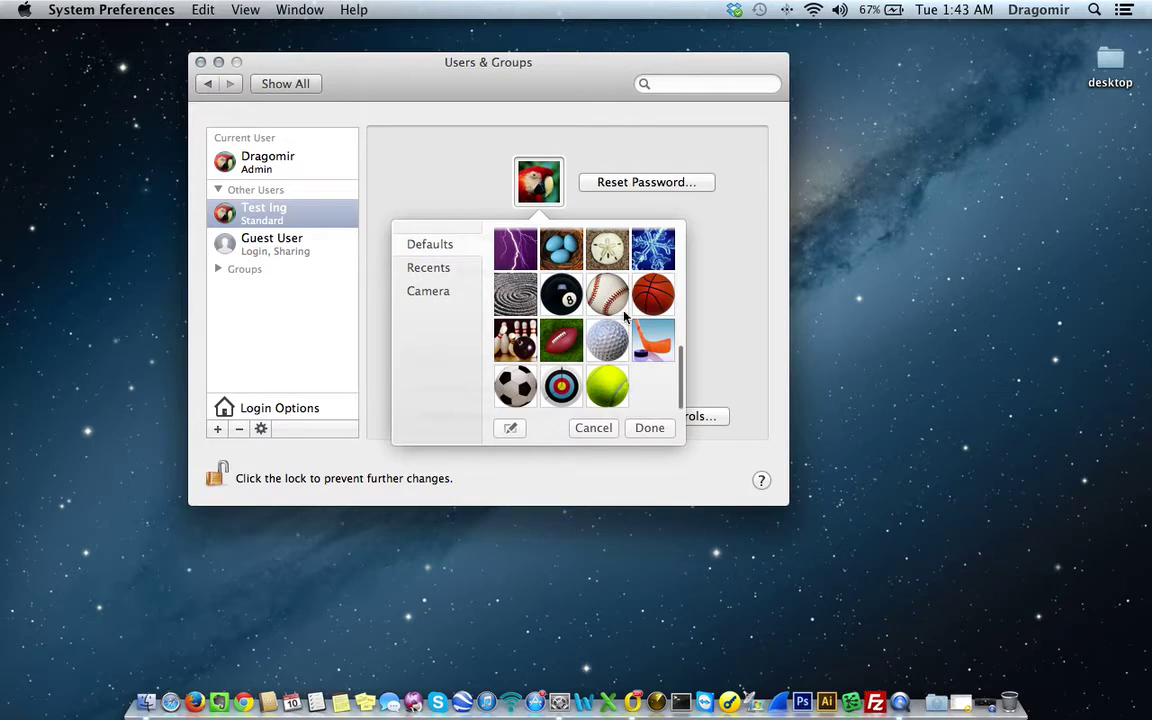
pyautogui.press('Right')
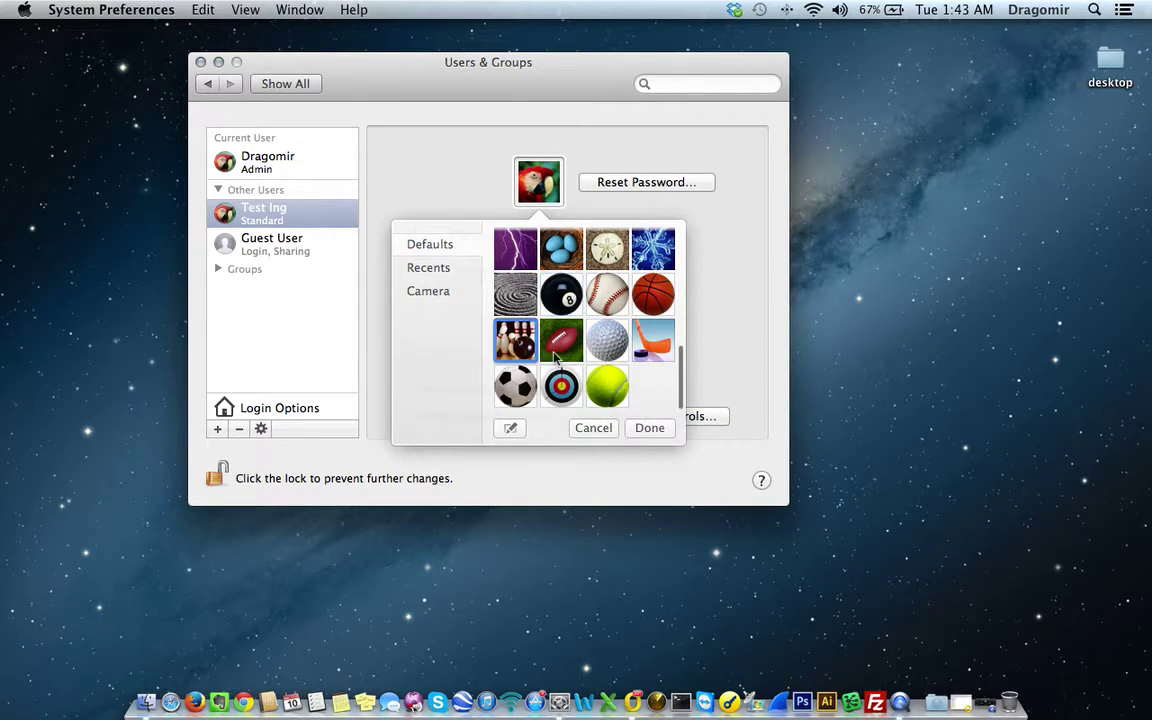
pyautogui.scroll(12, 562, 340)
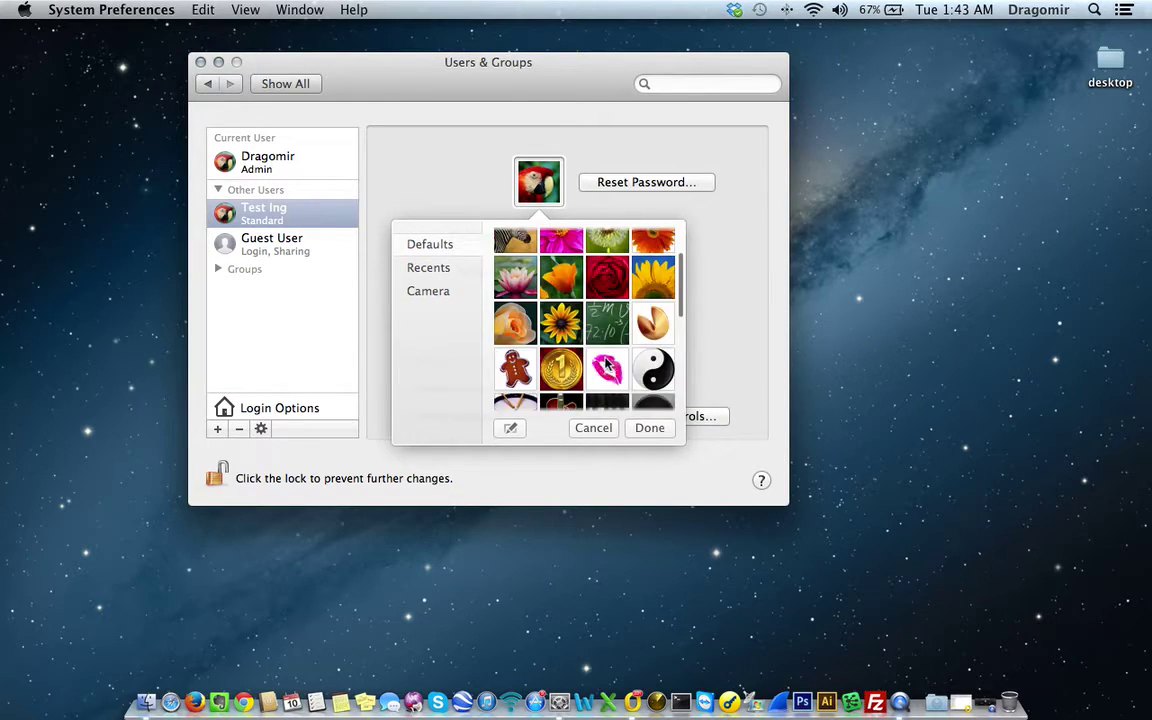
pyautogui.click(512, 292)
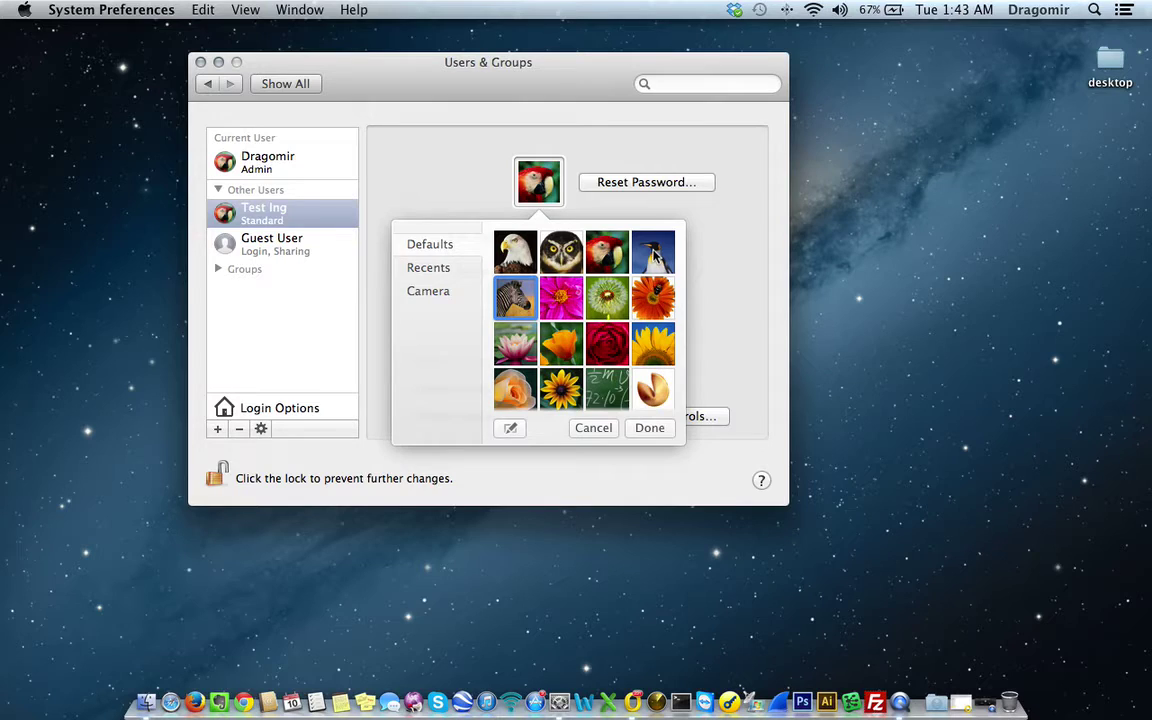
pyautogui.click(668, 257)
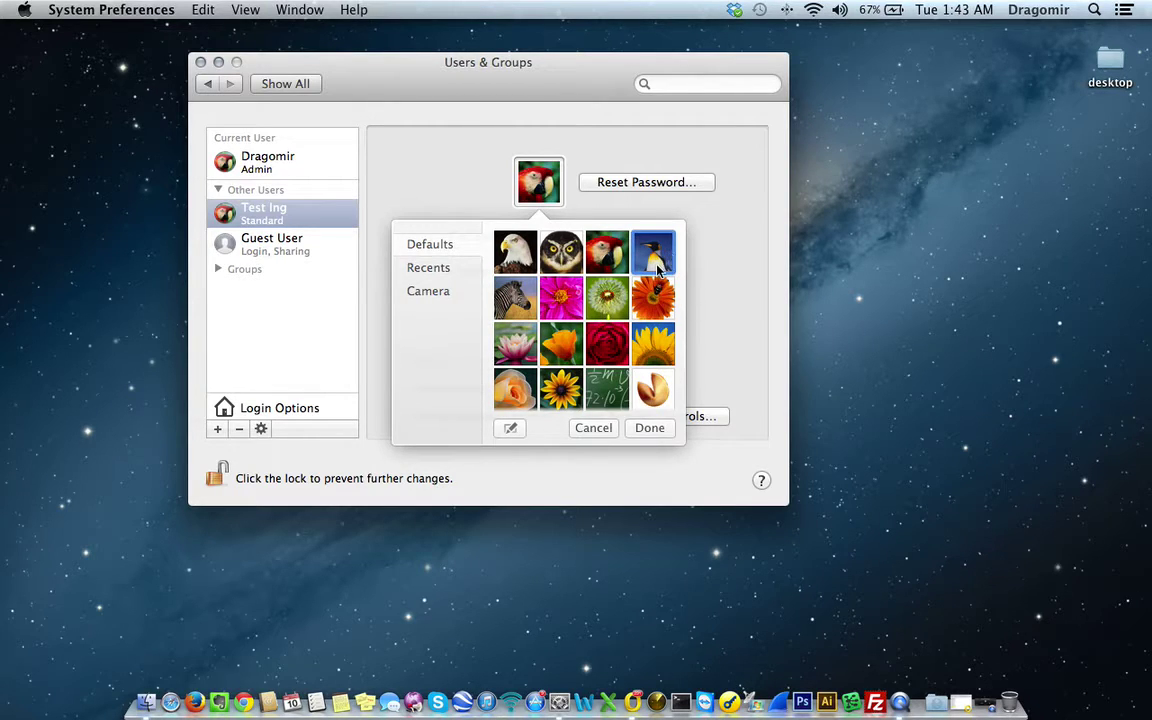
pyautogui.press('Return')
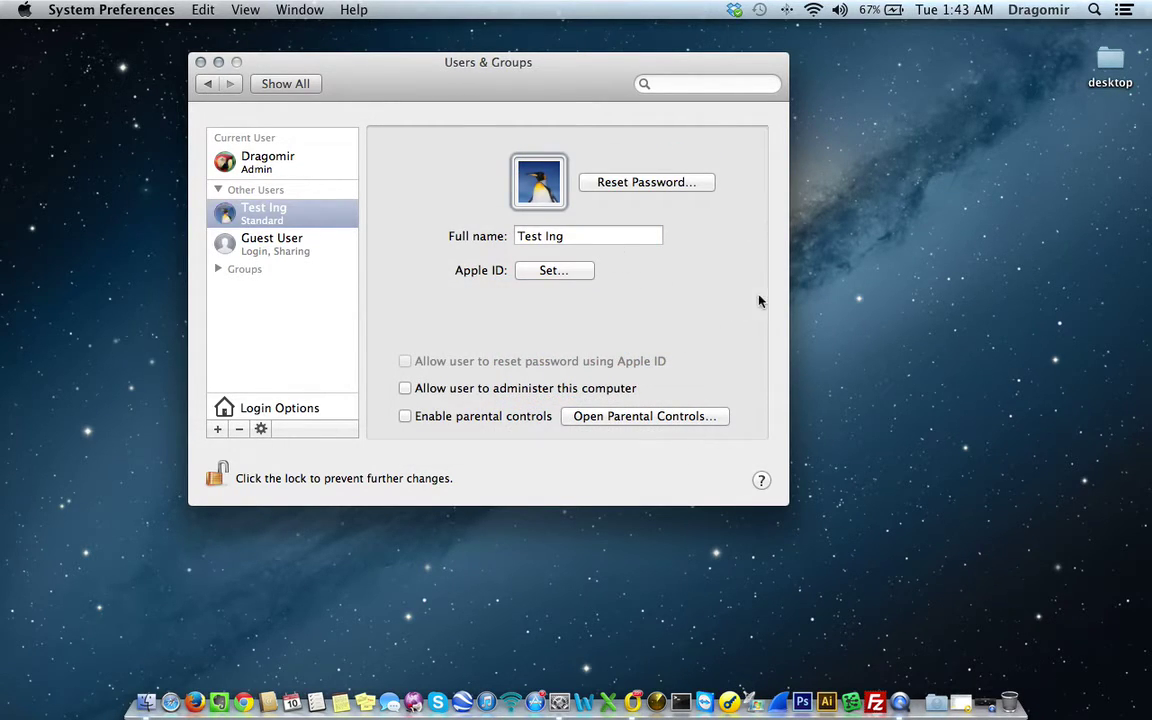
pyautogui.click(569, 279)
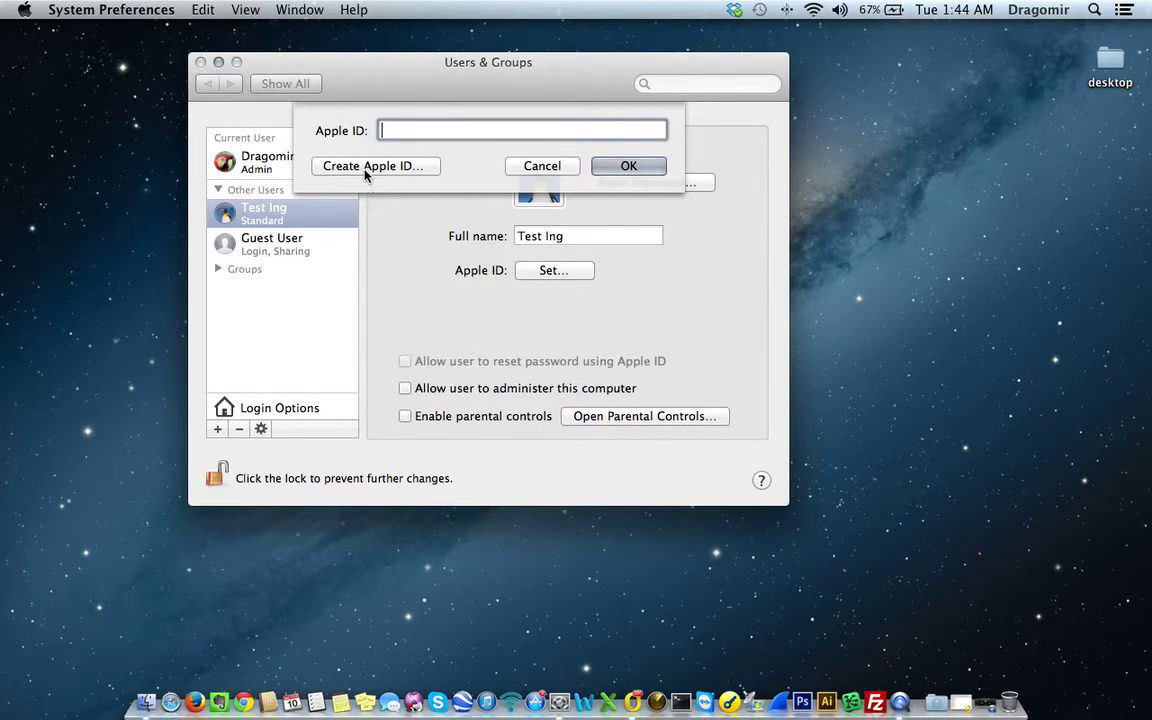
pyautogui.click(541, 167)
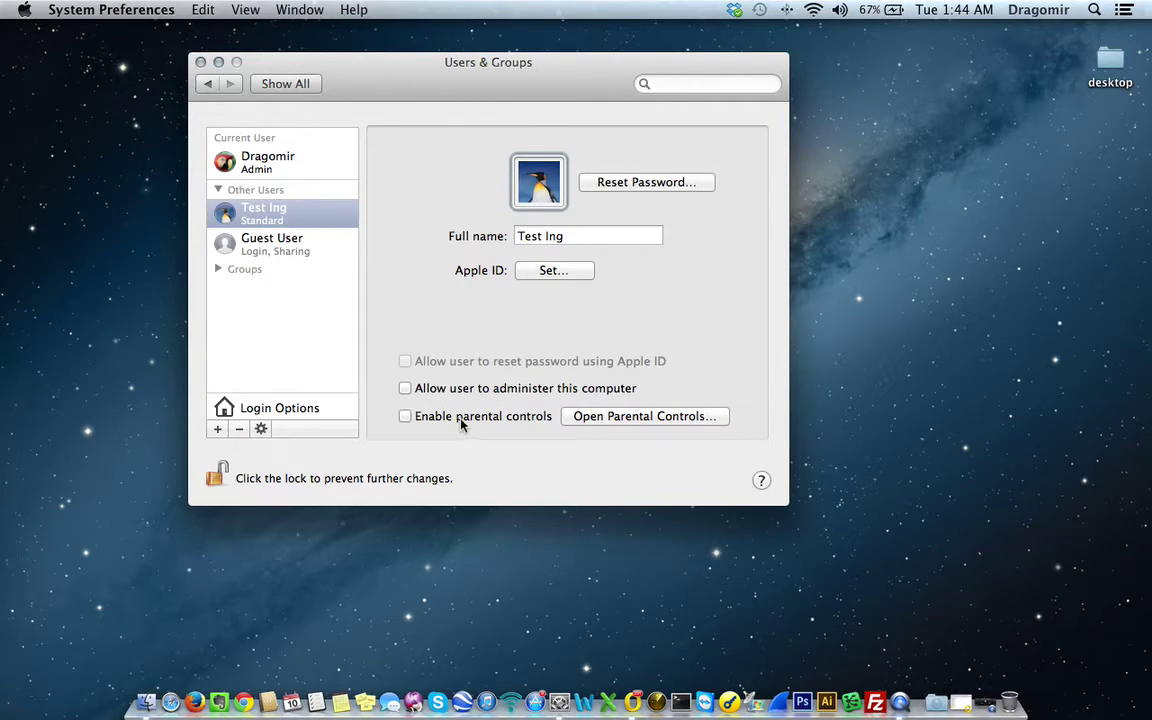
# - Check 'Enable parental controls' for the Test Ing account
pyautogui.click(404, 418)
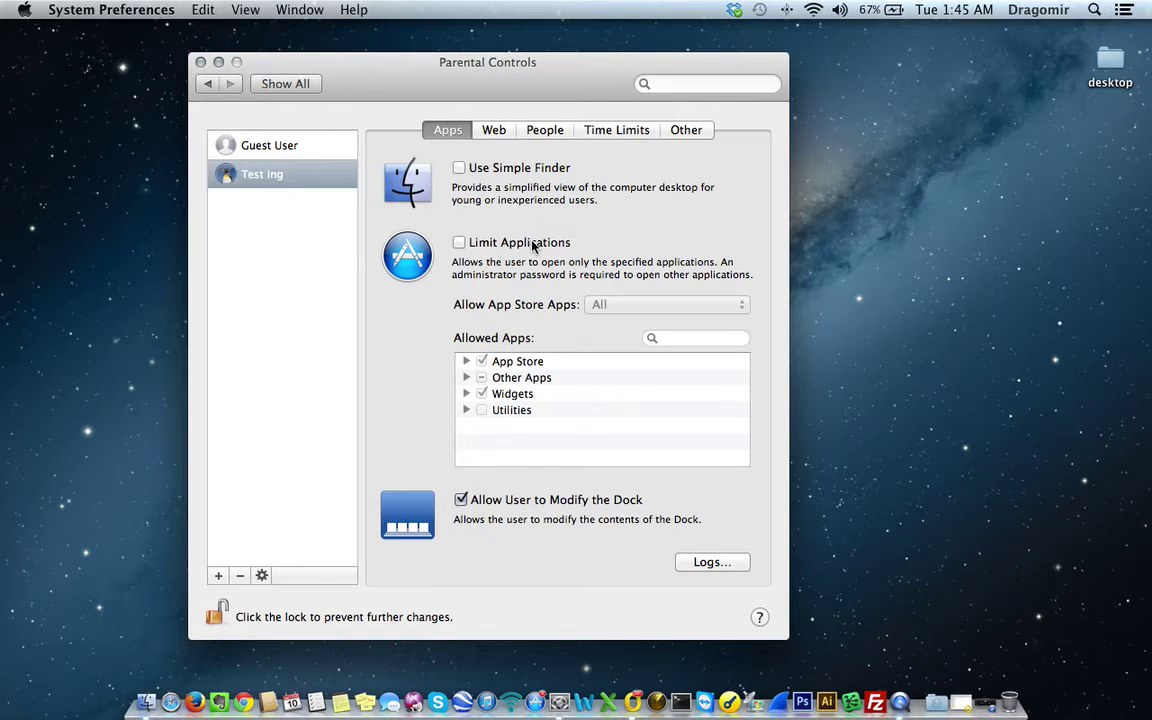
# - Turn on Limit Applications and block iMediaServer among the App Store apps
pyautogui.click(458, 243)
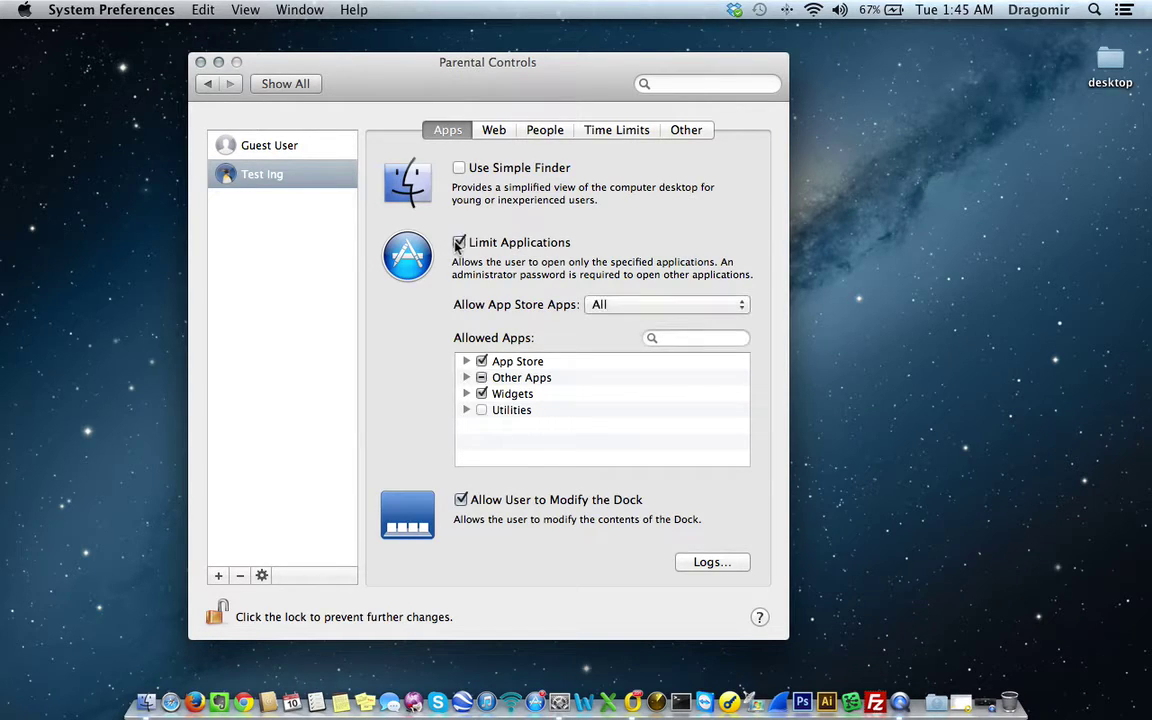
pyautogui.click(466, 362)
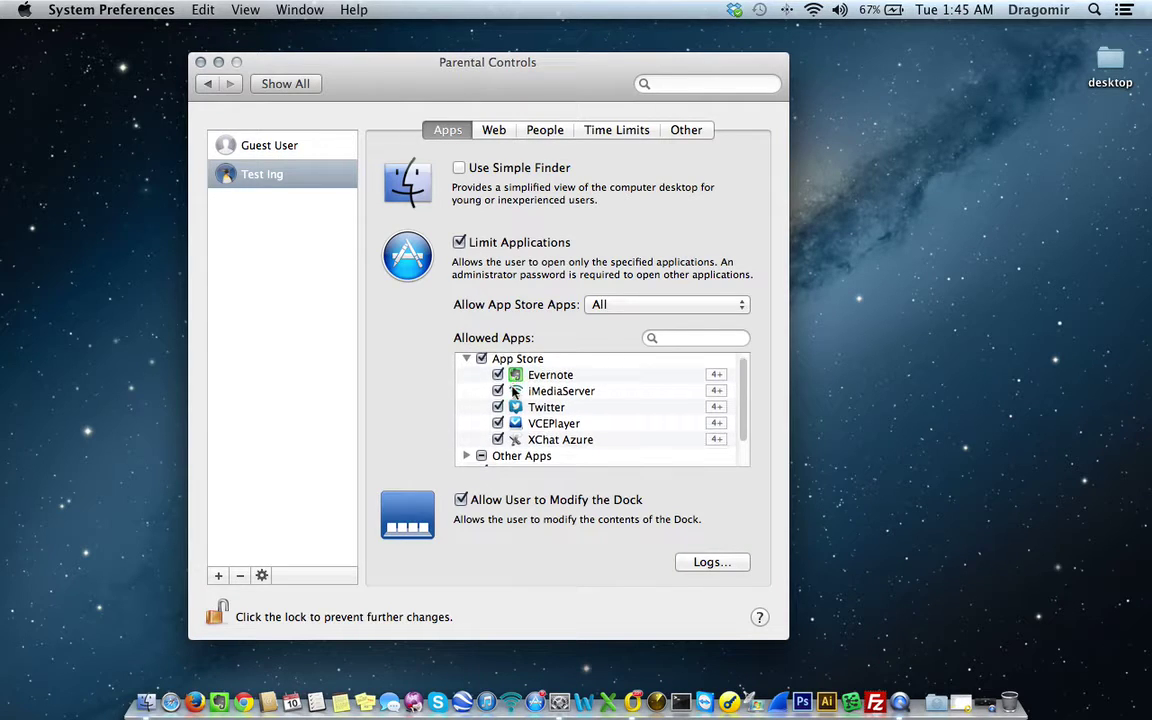
pyautogui.scroll(-1, 495, 390)
pyautogui.click(498, 388)
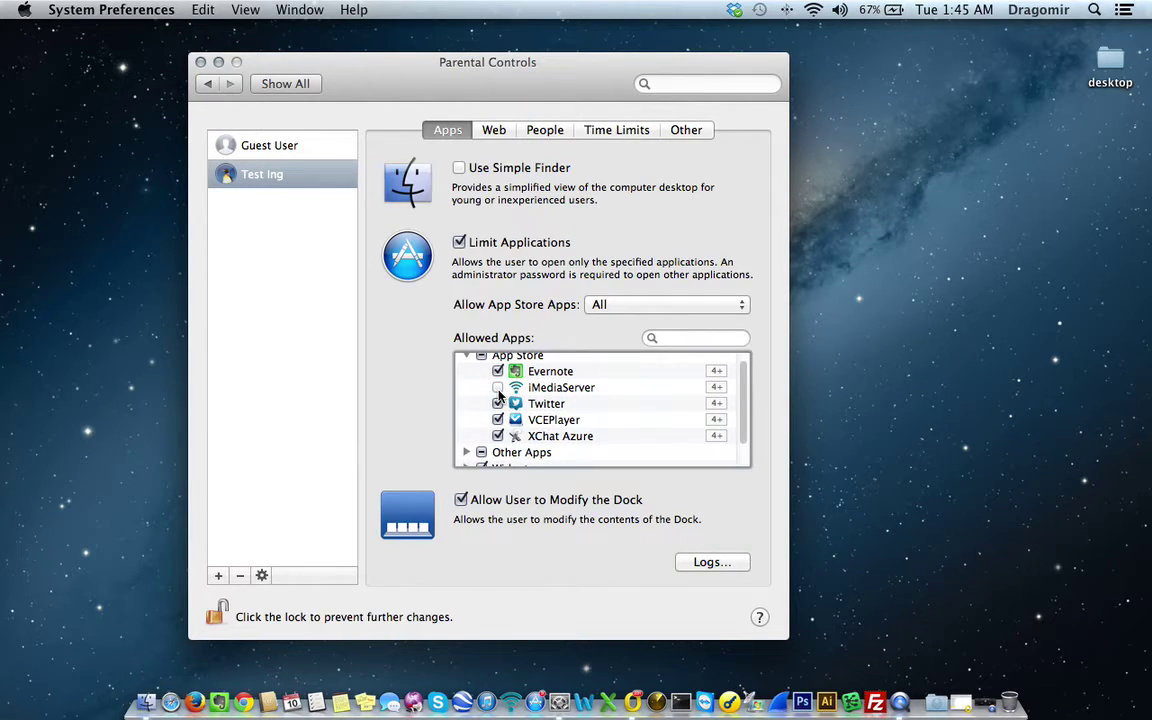
# - Block the Stocks, Unit Converter and Weather widgets and disallow modifying the Dock
pyautogui.scroll(-2, 590, 418)
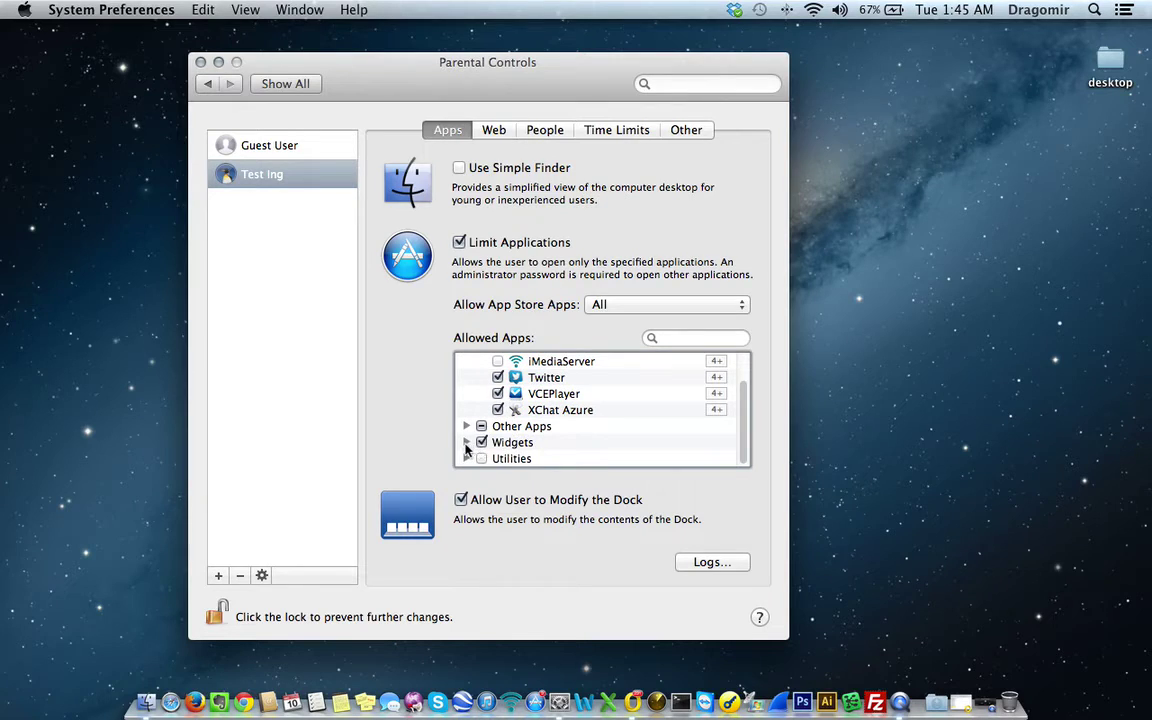
pyautogui.click(466, 445)
pyautogui.scroll(-5, 470, 440)
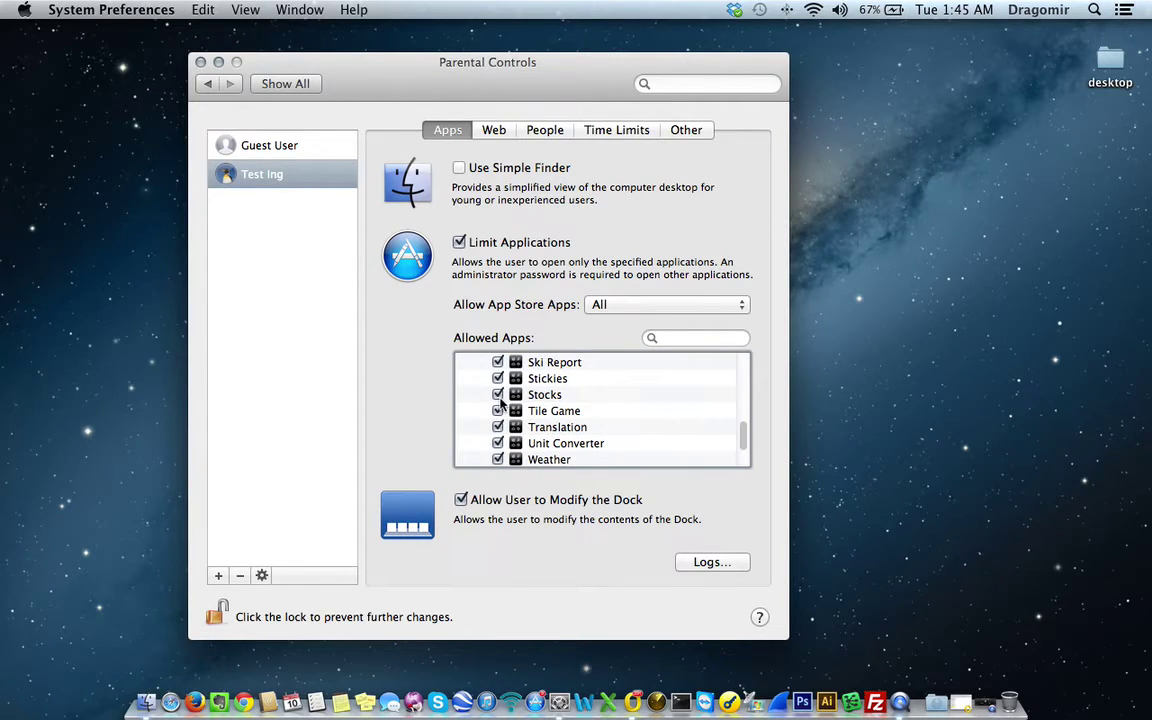
pyautogui.click(498, 394)
pyautogui.scroll(-2, 540, 430)
pyautogui.click(497, 404)
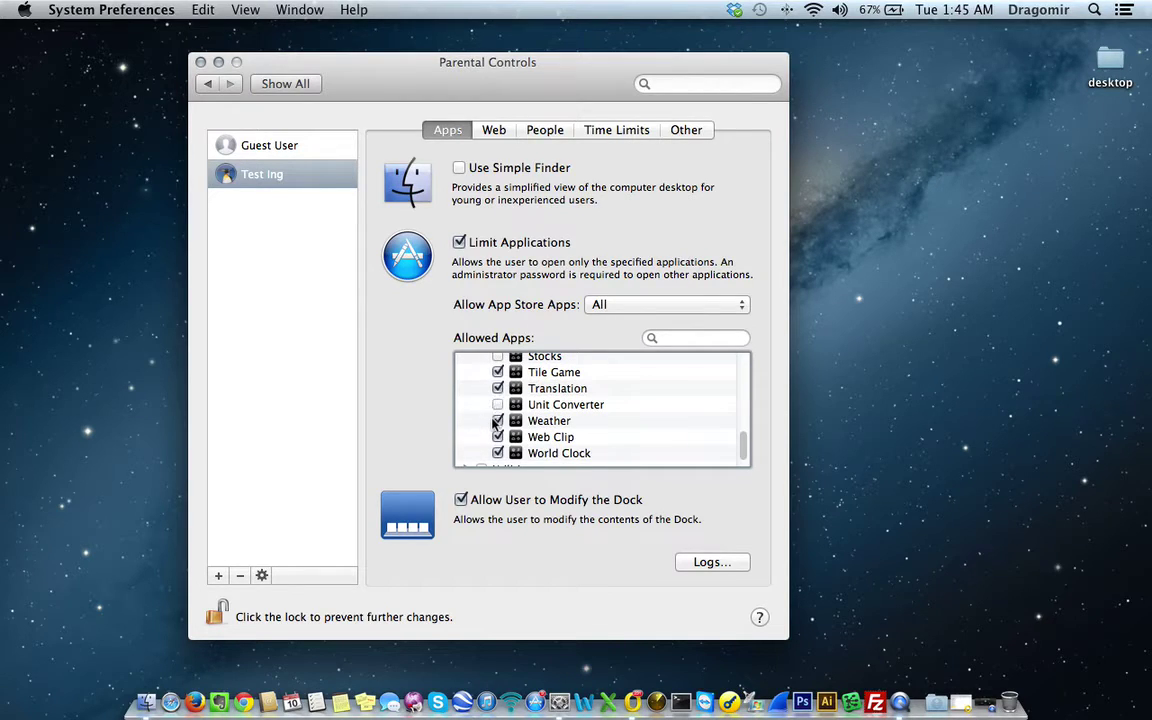
pyautogui.click(497, 421)
pyautogui.click(461, 500)
pyautogui.click(500, 137)
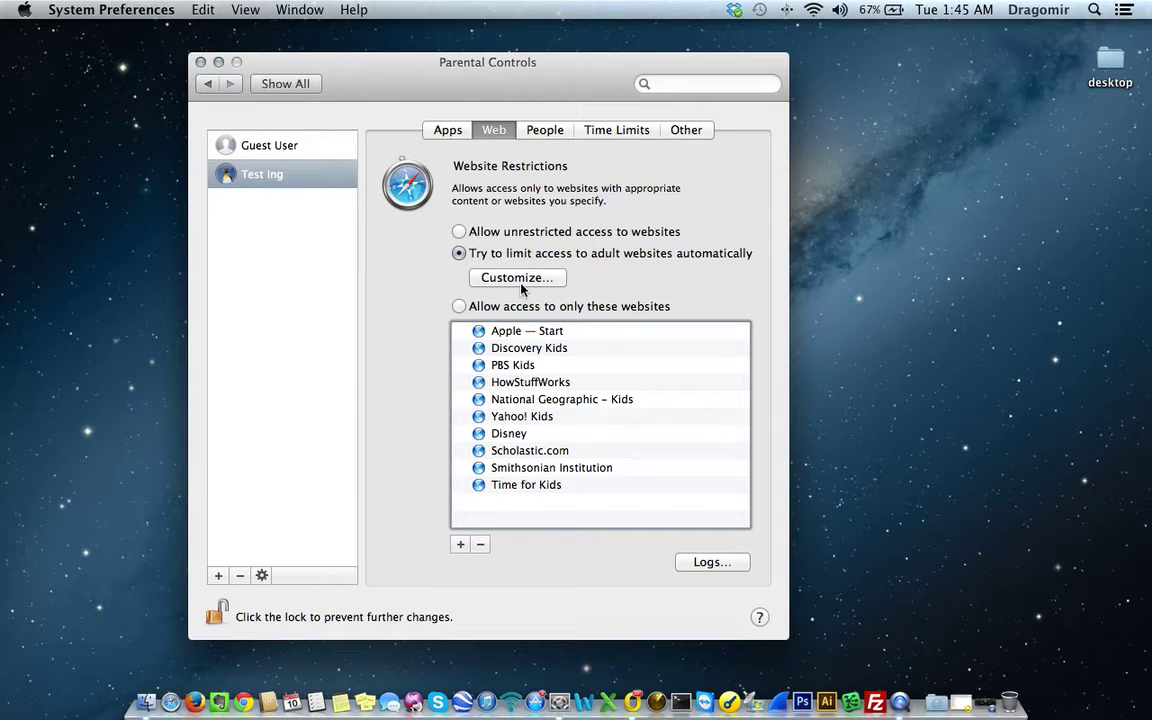
# - Restrict Test Ing's web access to the listed allowed websites only
pyautogui.click(461, 309)
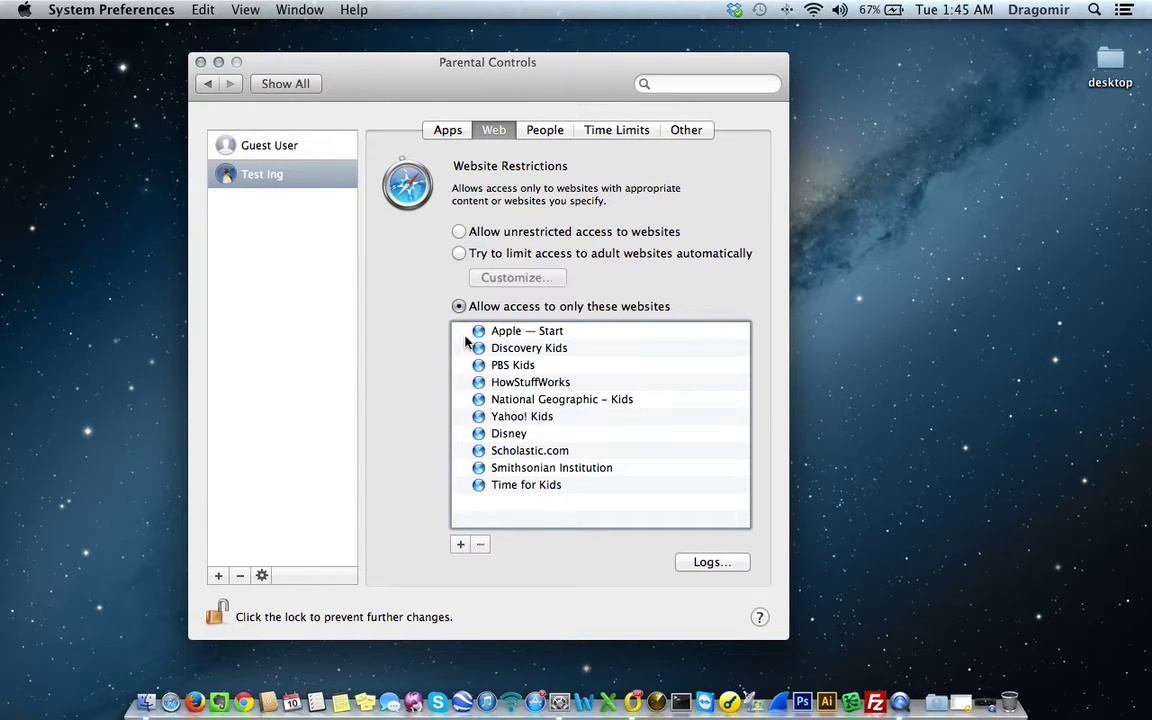
pyautogui.click(525, 331)
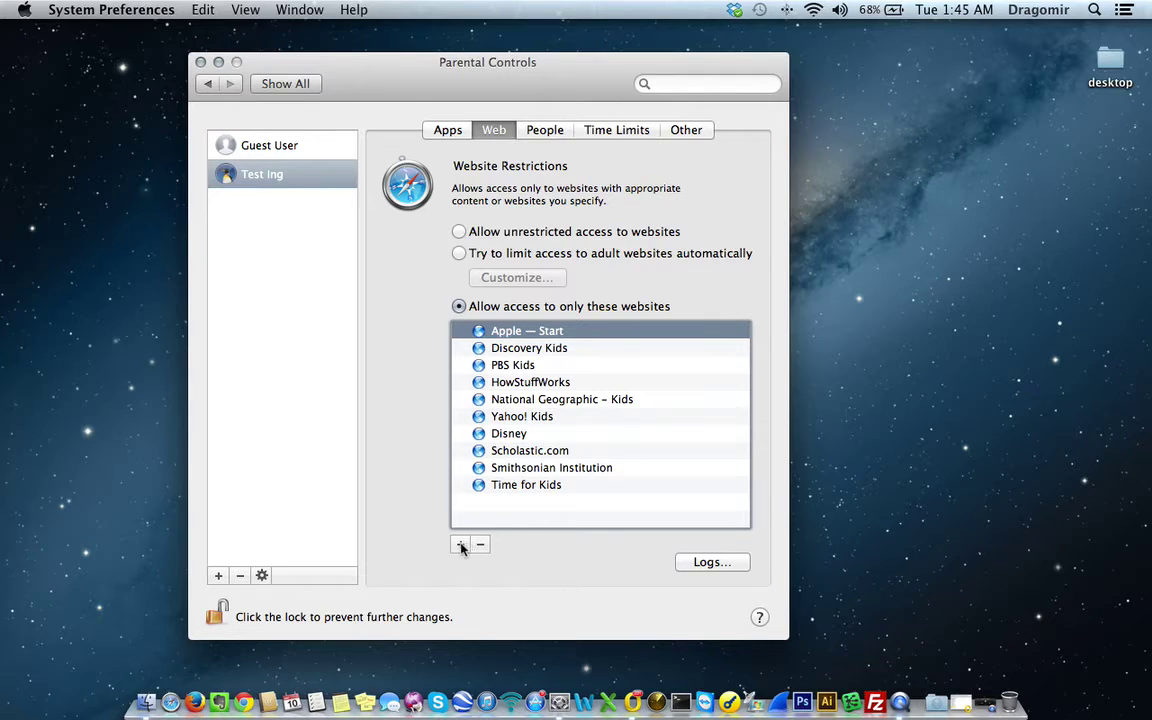
pyautogui.click(461, 544)
pyautogui.click(514, 511)
# - Remove National Geographic – Kids from the allowed websites and bring up the add-website form
pyautogui.click(524, 349)
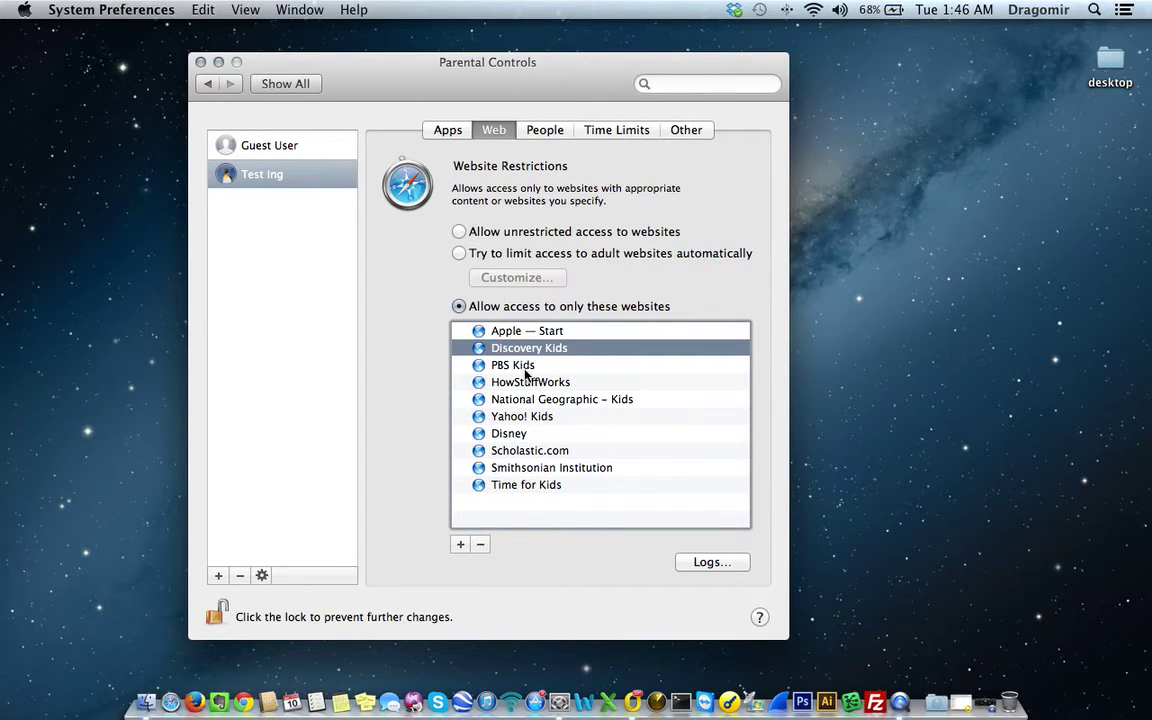
pyautogui.click(507, 367)
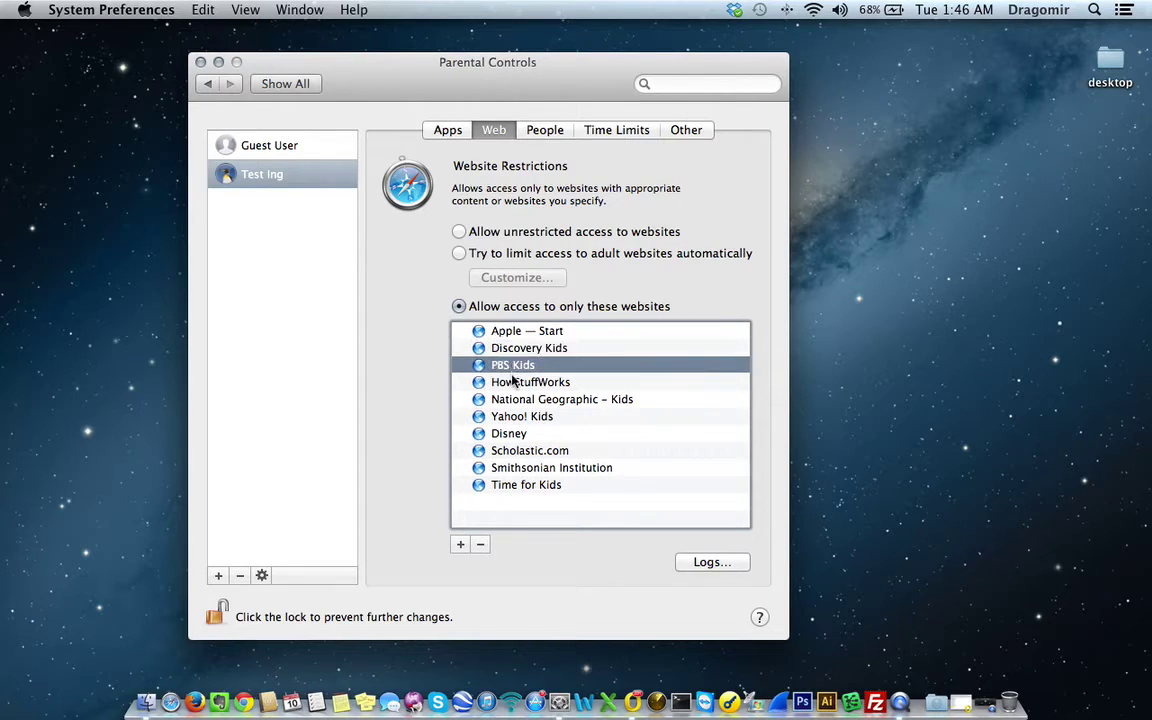
pyautogui.click(505, 399)
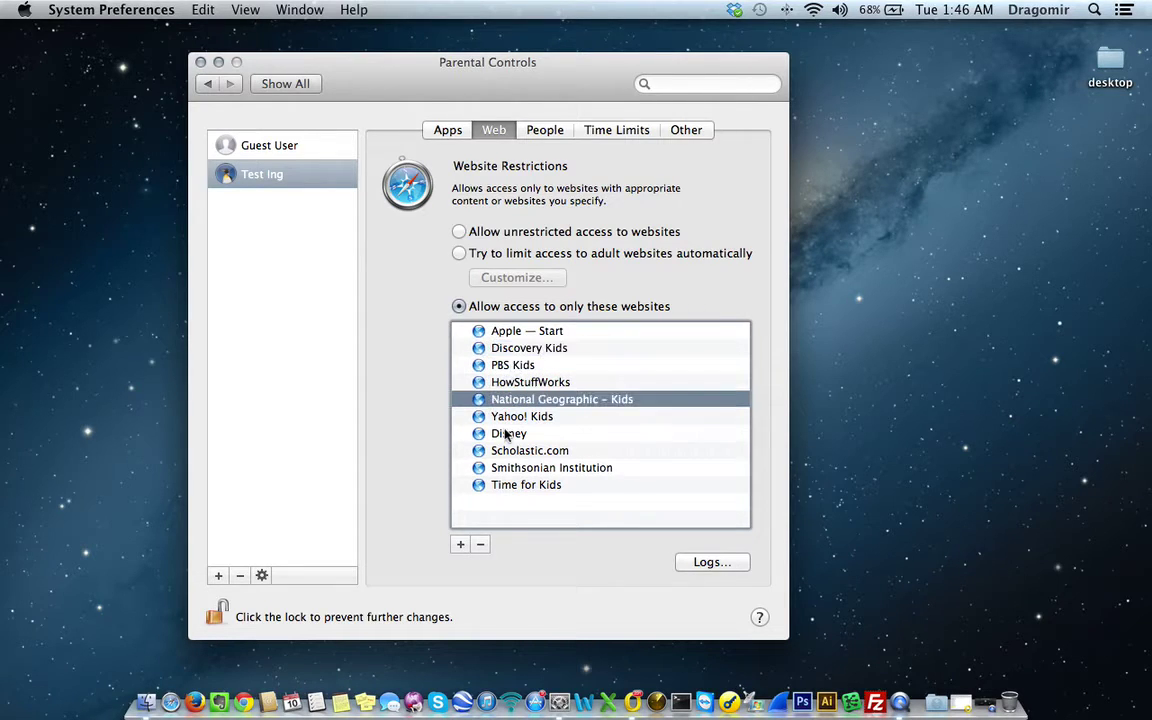
pyautogui.click(479, 545)
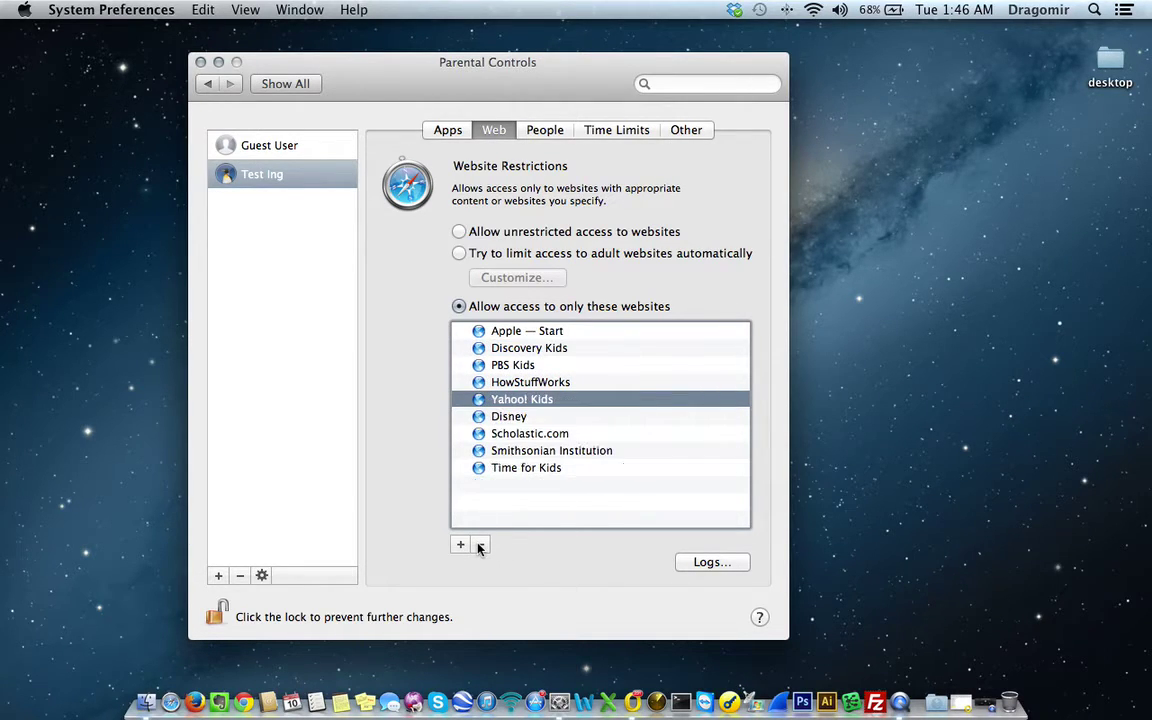
pyautogui.click(554, 515)
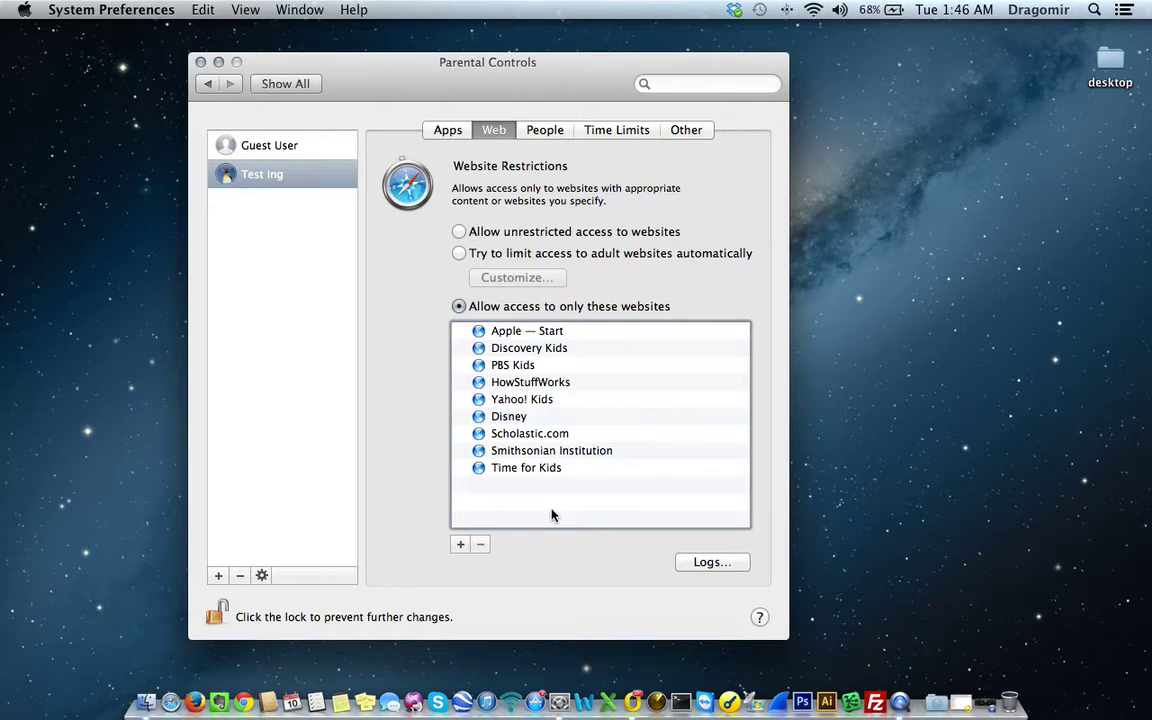
pyautogui.click(460, 546)
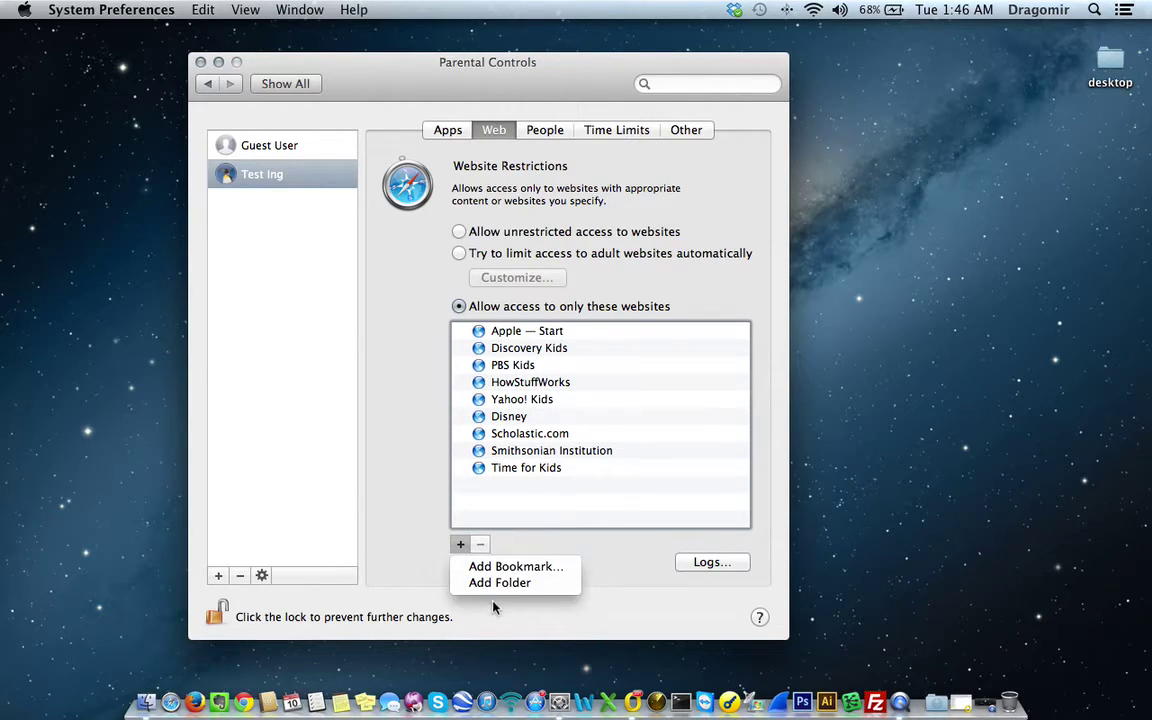
pyautogui.click(515, 566)
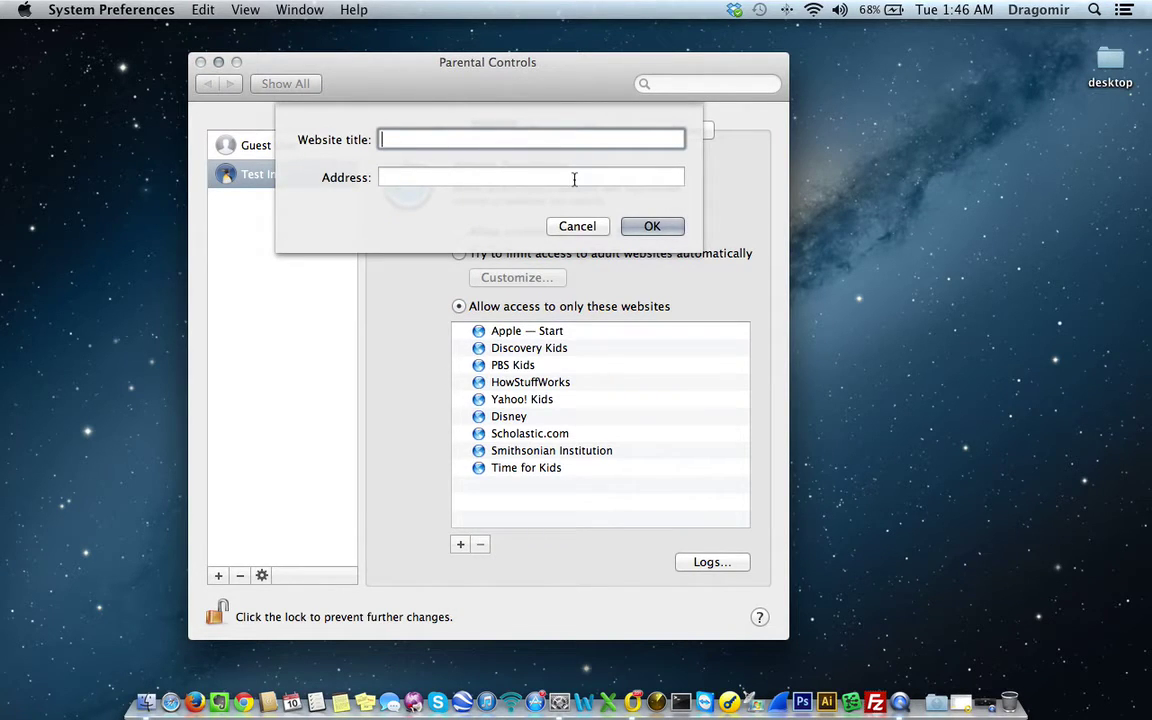
pyautogui.write('ITC – Austin')
pyautogui.press('Tab')
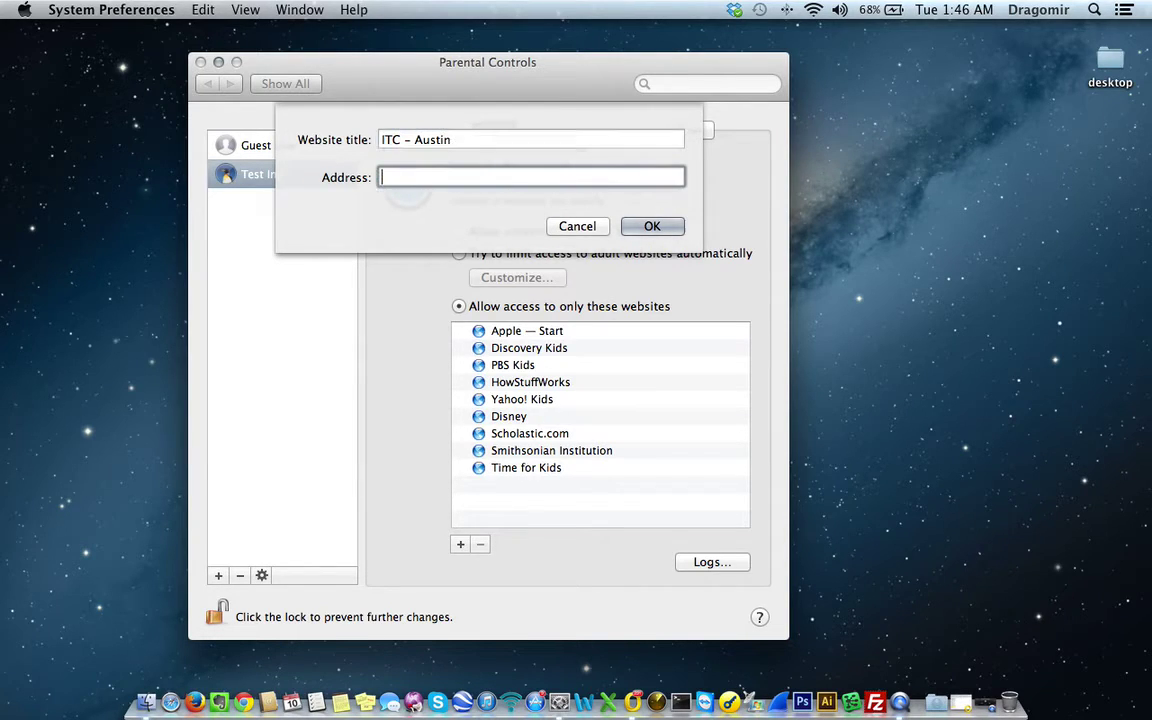
pyautogui.write('www.itconflict.com')
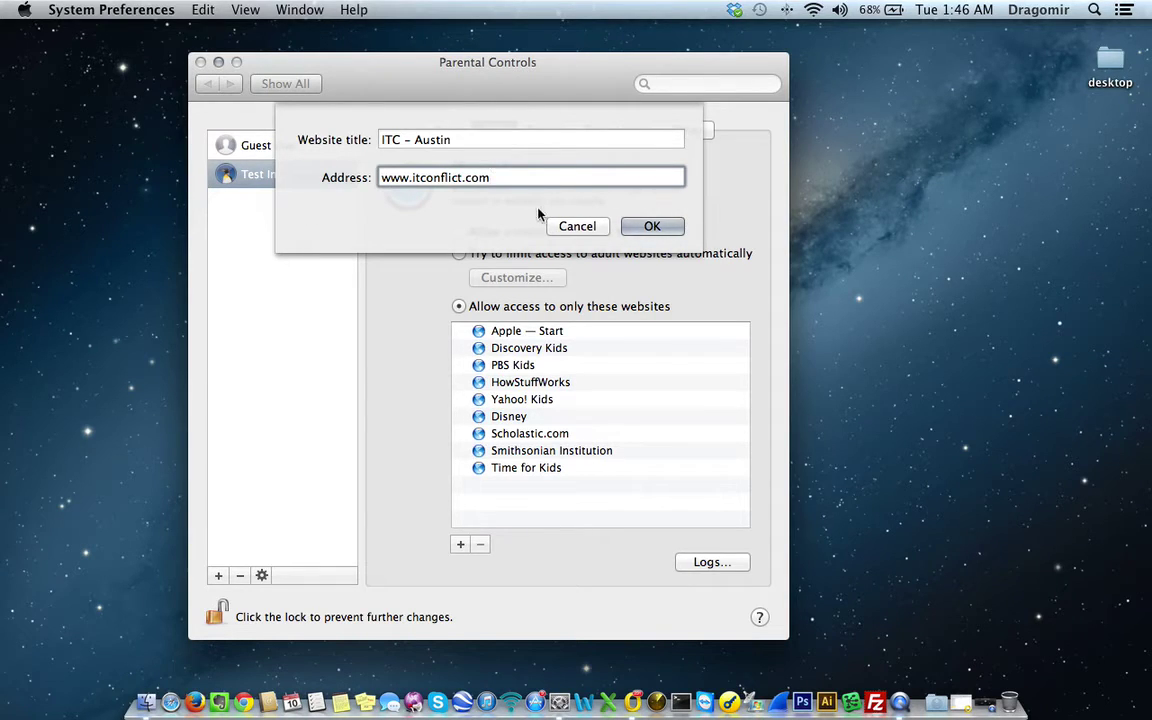
pyautogui.click(651, 227)
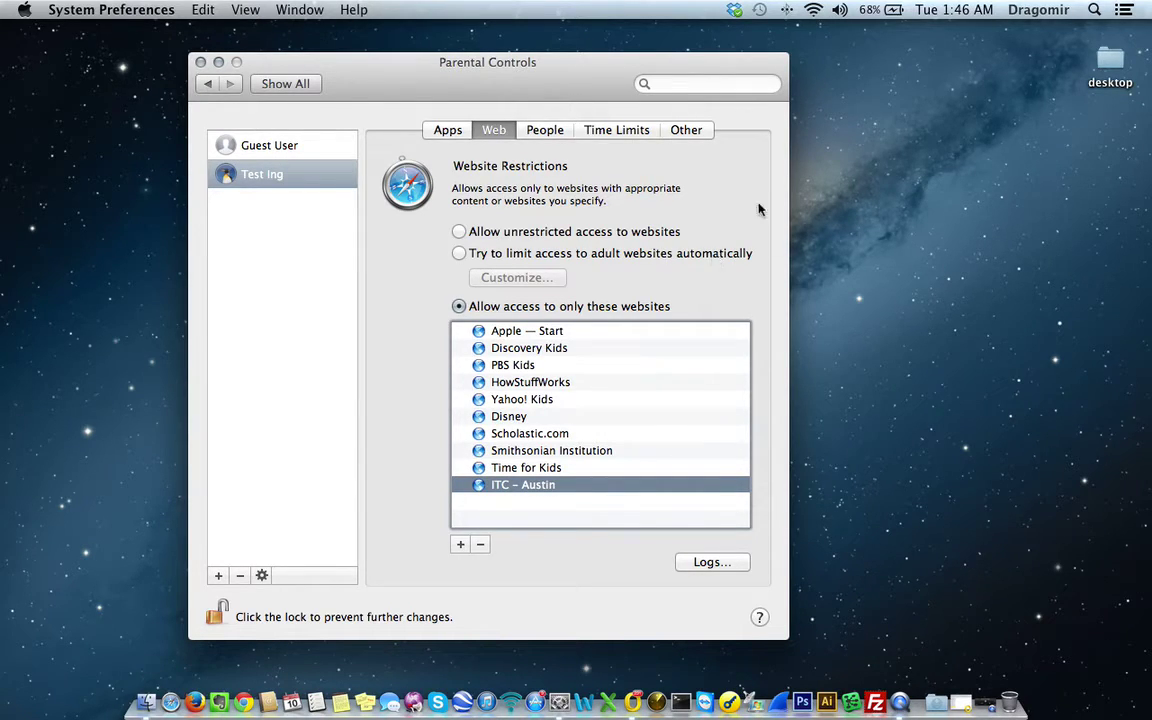
# - Turn Game Center multiplayer games and friend-adding off and back on, then show Time Limits
pyautogui.click(550, 135)
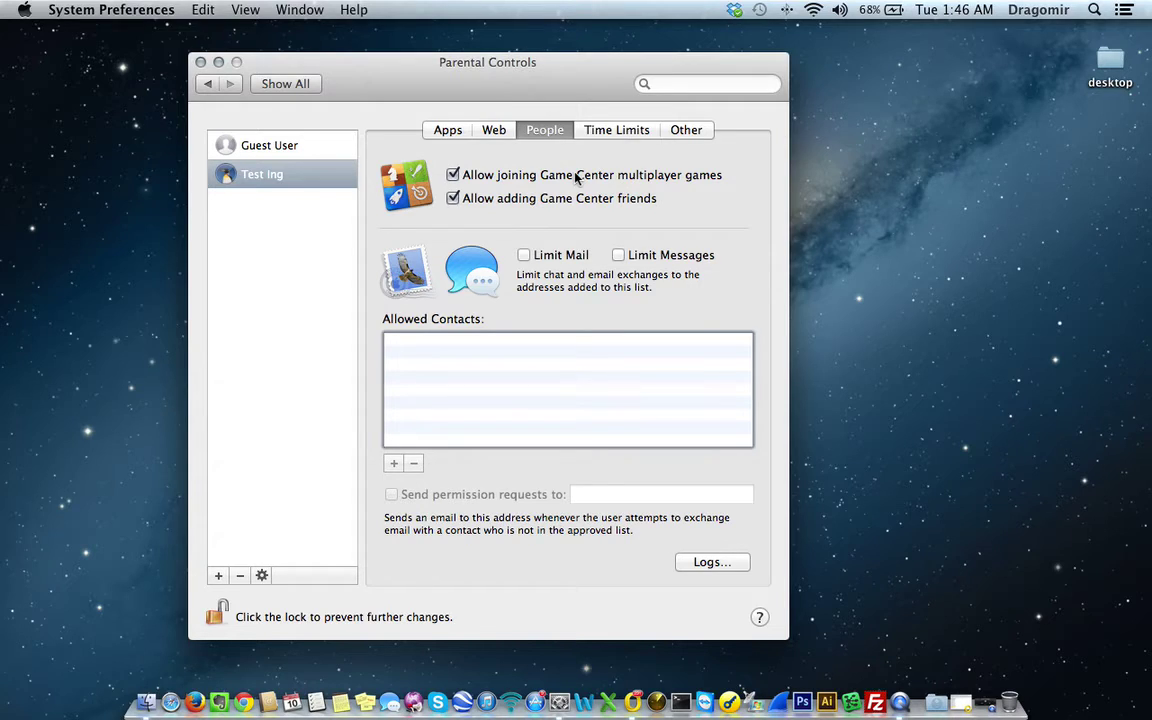
pyautogui.click(576, 176)
pyautogui.click(575, 180)
pyautogui.click(499, 200)
pyautogui.click(499, 200)
pyautogui.click(612, 132)
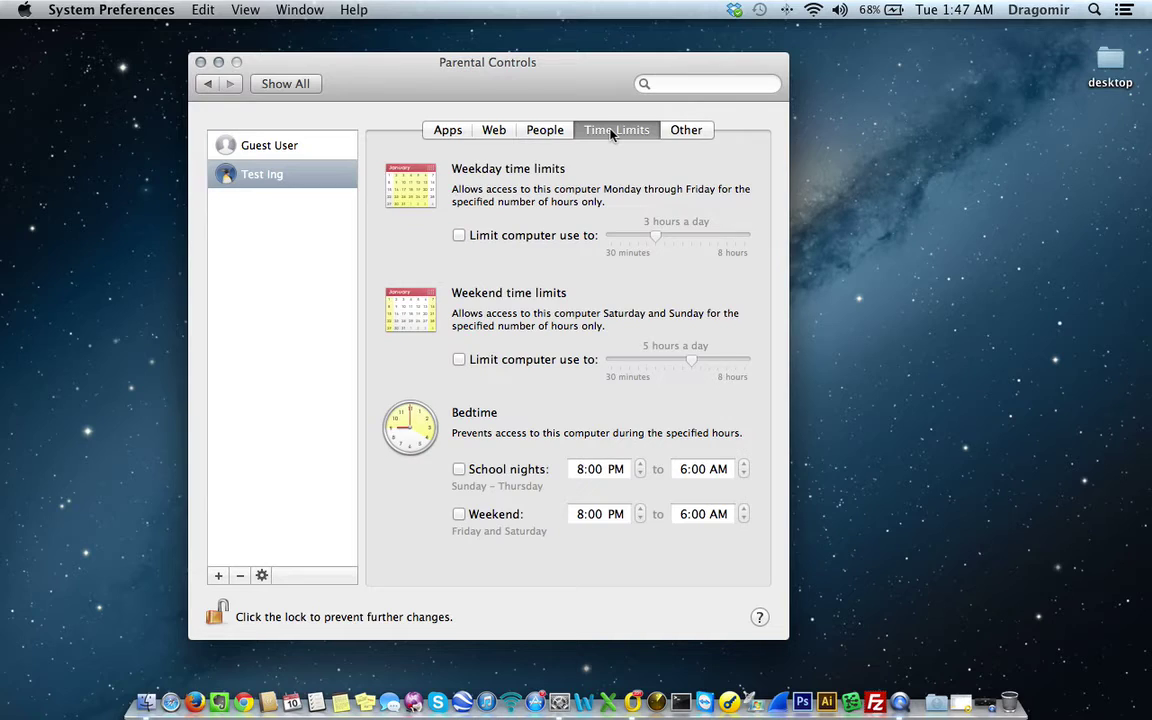
pyautogui.click(496, 233)
pyautogui.moveTo(655, 240); pyautogui.dragTo(638, 242)
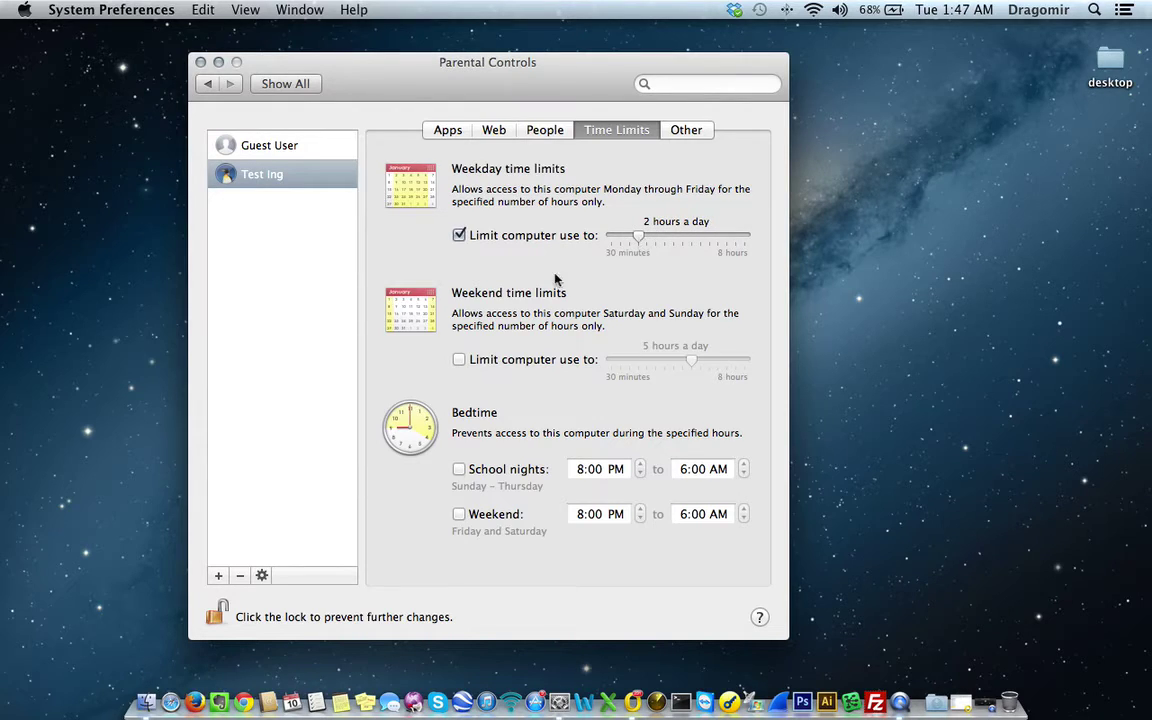
pyautogui.click(459, 361)
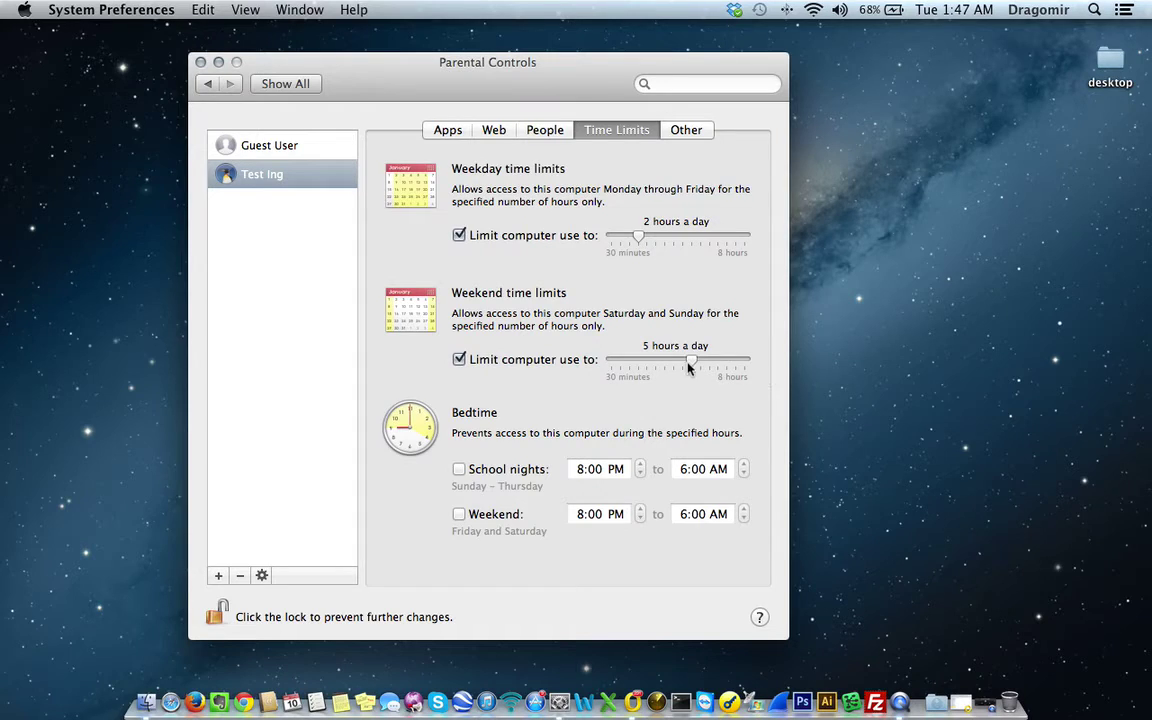
pyautogui.moveTo(691, 360); pyautogui.dragTo(674, 360)
# - Enable school-night bedtime 8 PM–6 AM and weekend bedtime 3 PM–11 AM
pyautogui.click(456, 474)
pyautogui.click(459, 514)
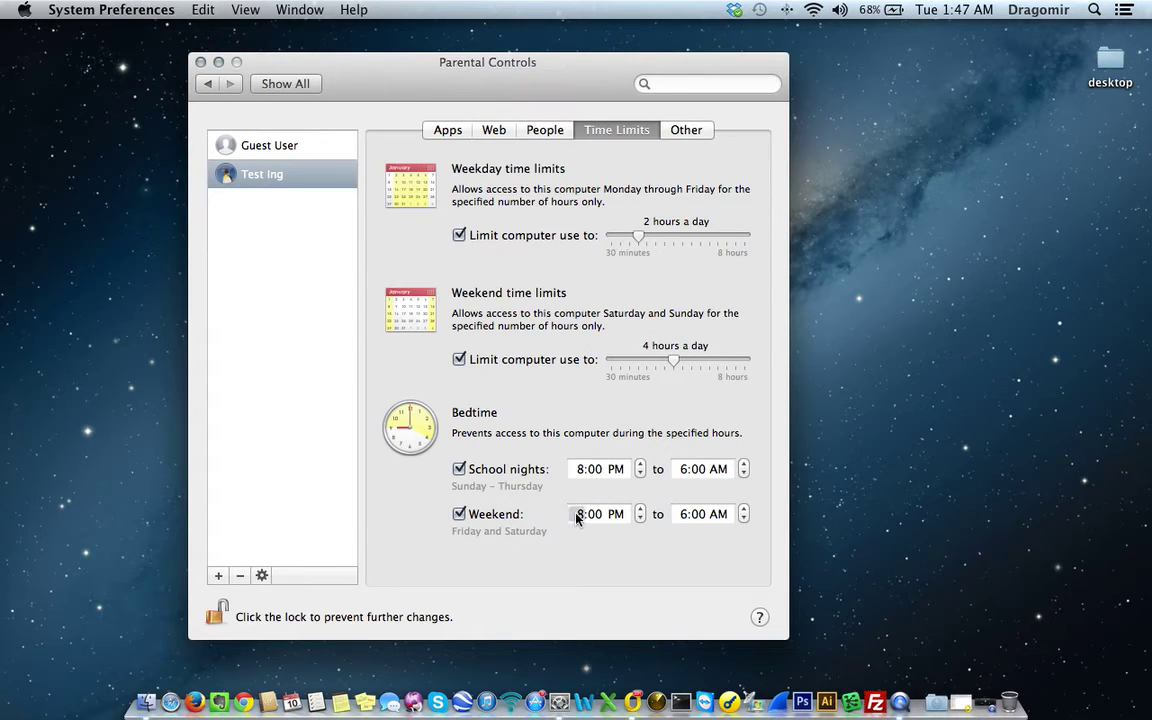
pyautogui.write('3')
pyautogui.click(683, 515)
pyautogui.write('11')
# - Review Test Ing's Other, Apps, Web and People restrictions, ending back in Users & Groups
pyautogui.click(688, 131)
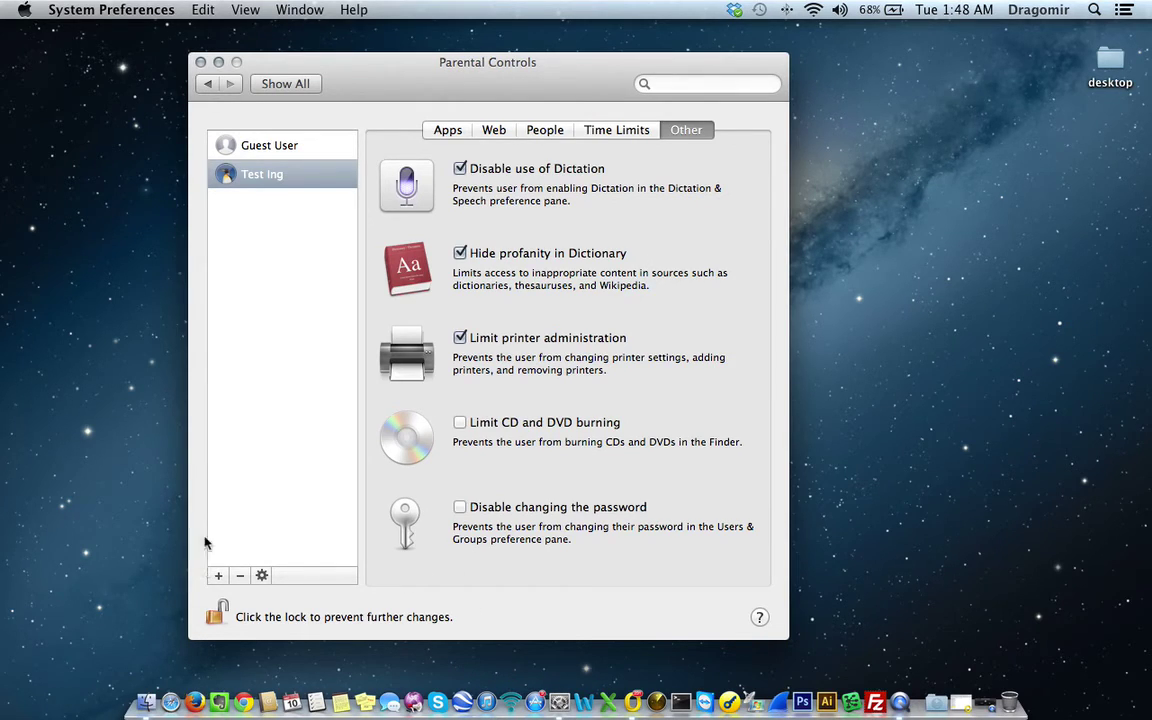
pyautogui.click(210, 86)
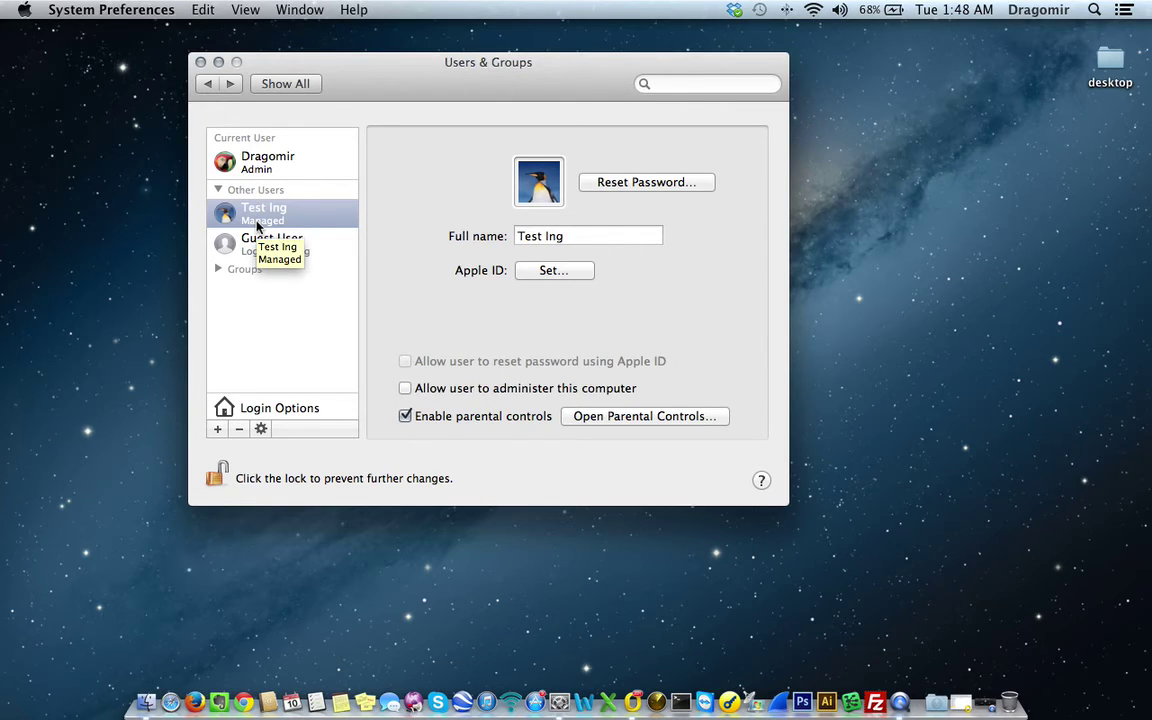
pyautogui.click(648, 418)
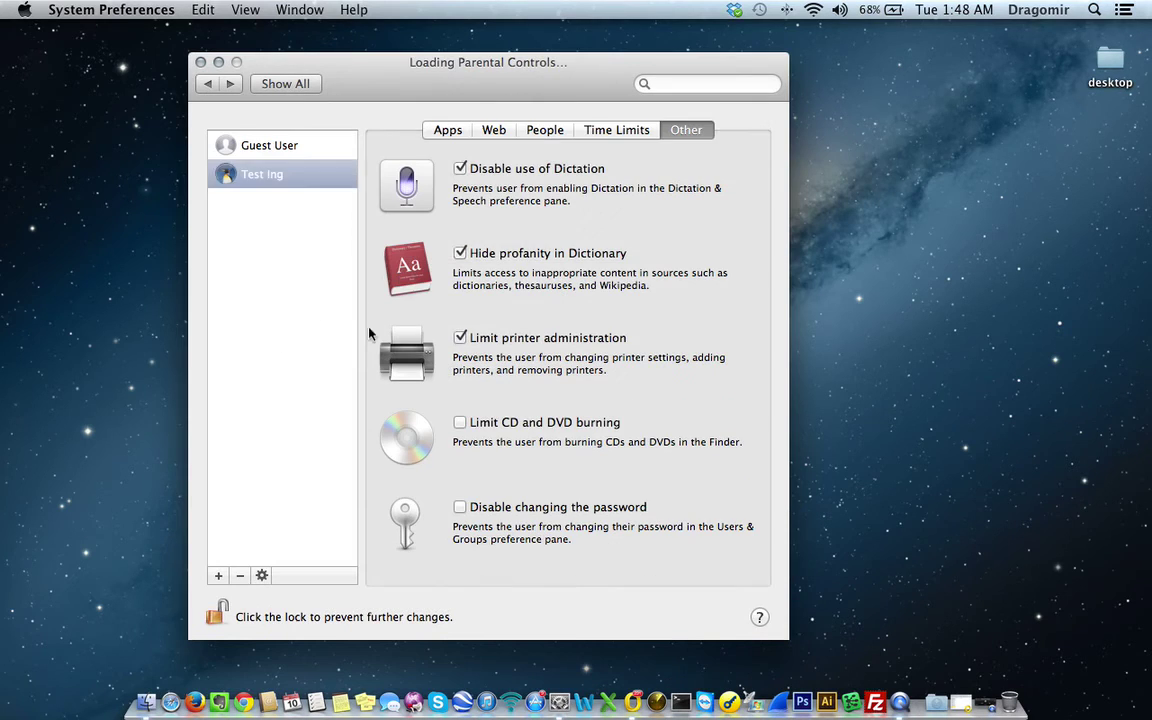
pyautogui.click(447, 130)
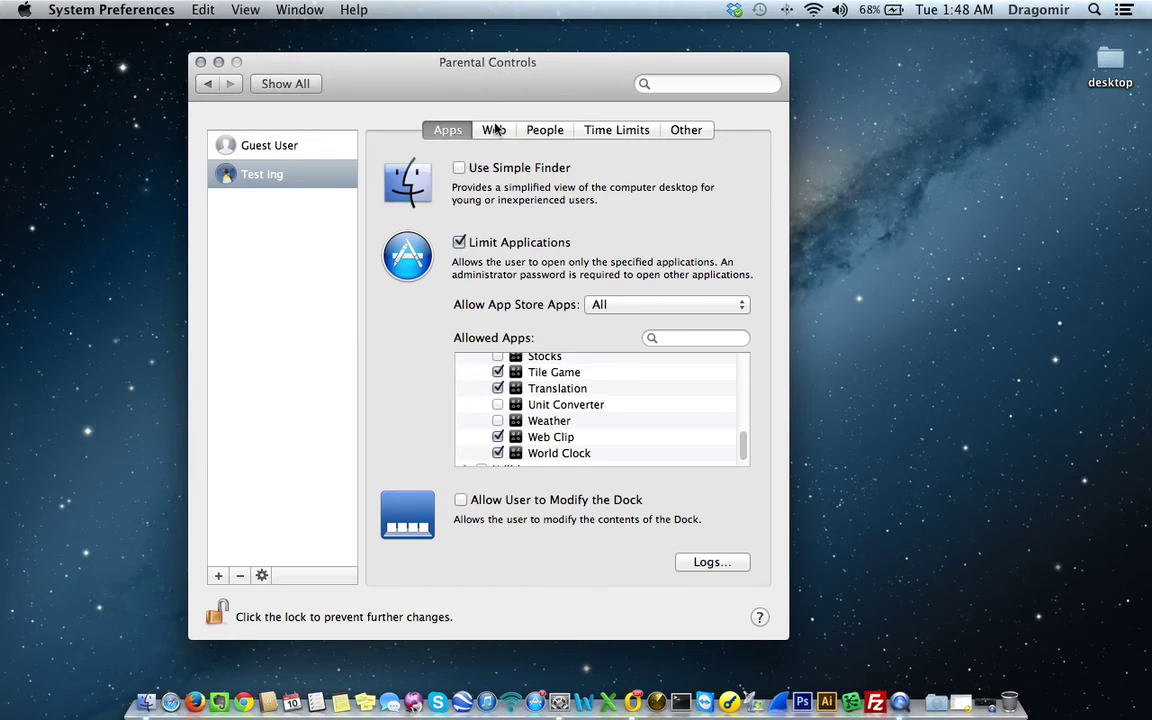
pyautogui.click(492, 130)
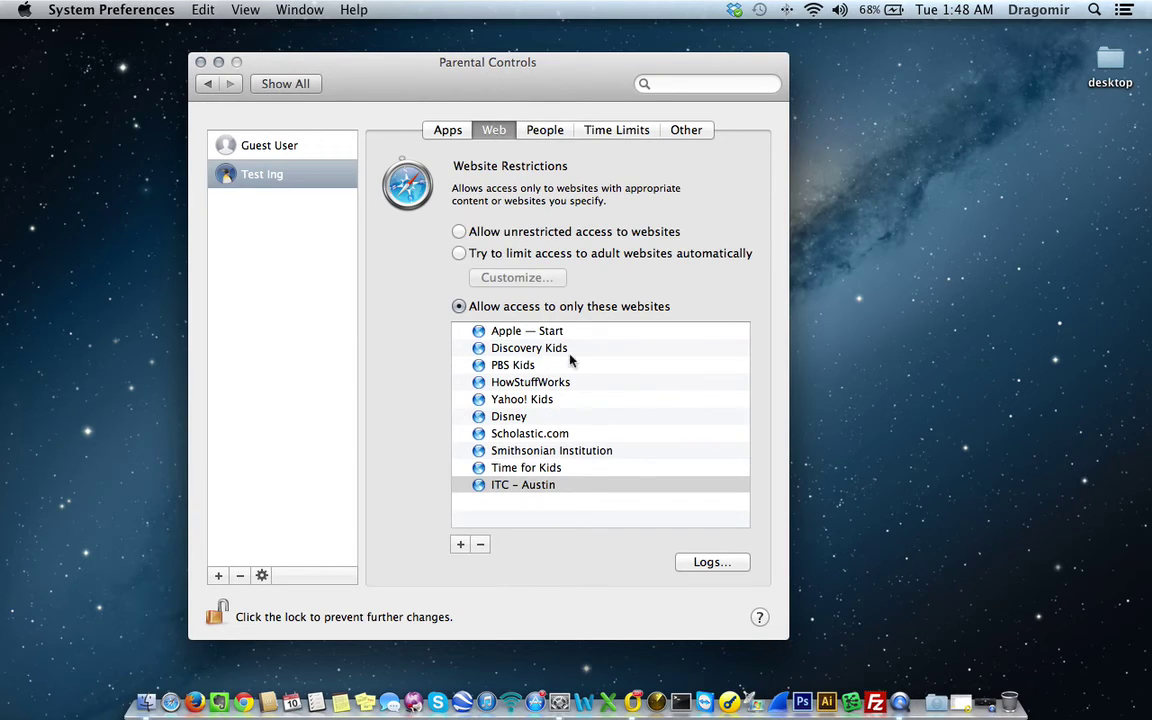
pyautogui.click(540, 132)
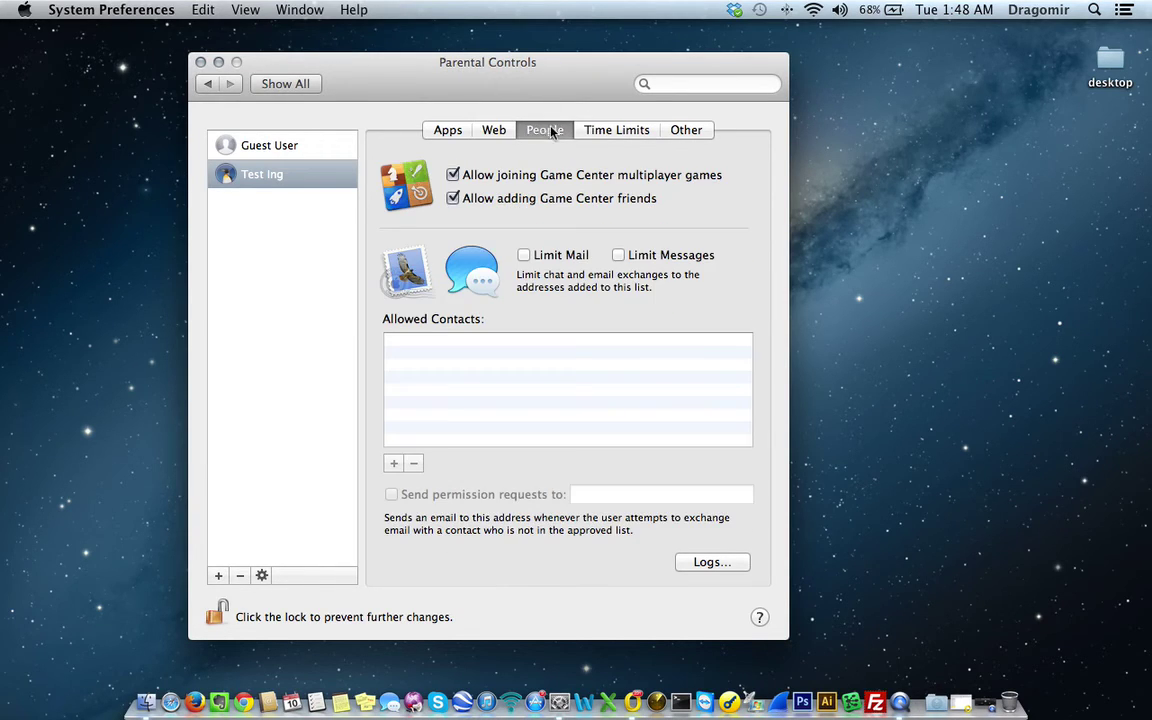
pyautogui.click(204, 86)
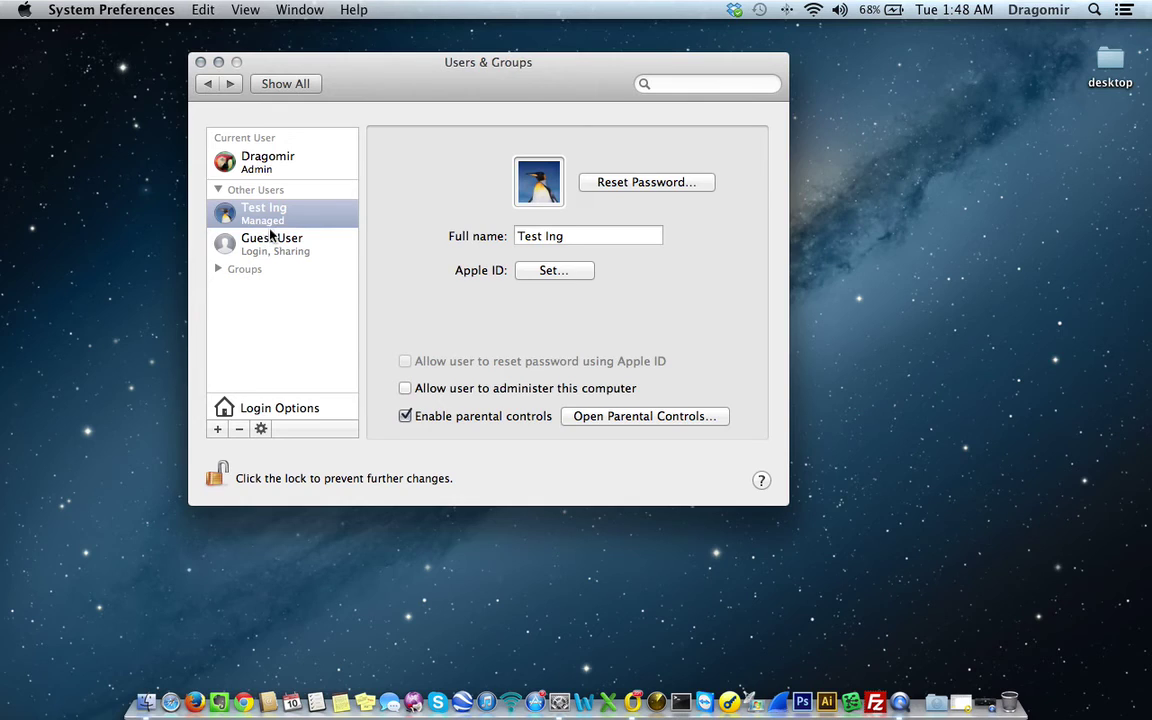
# - Remove the Test Ing user including its home folder, then select the admin account
pyautogui.click(239, 429)
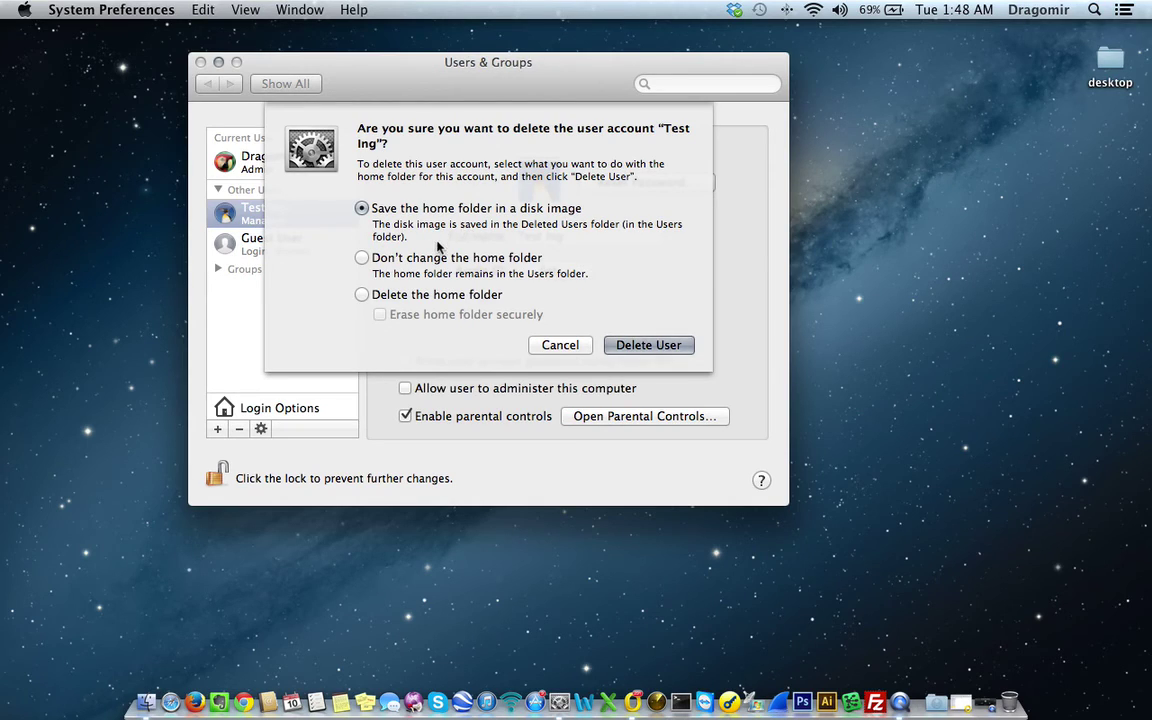
pyautogui.click(407, 299)
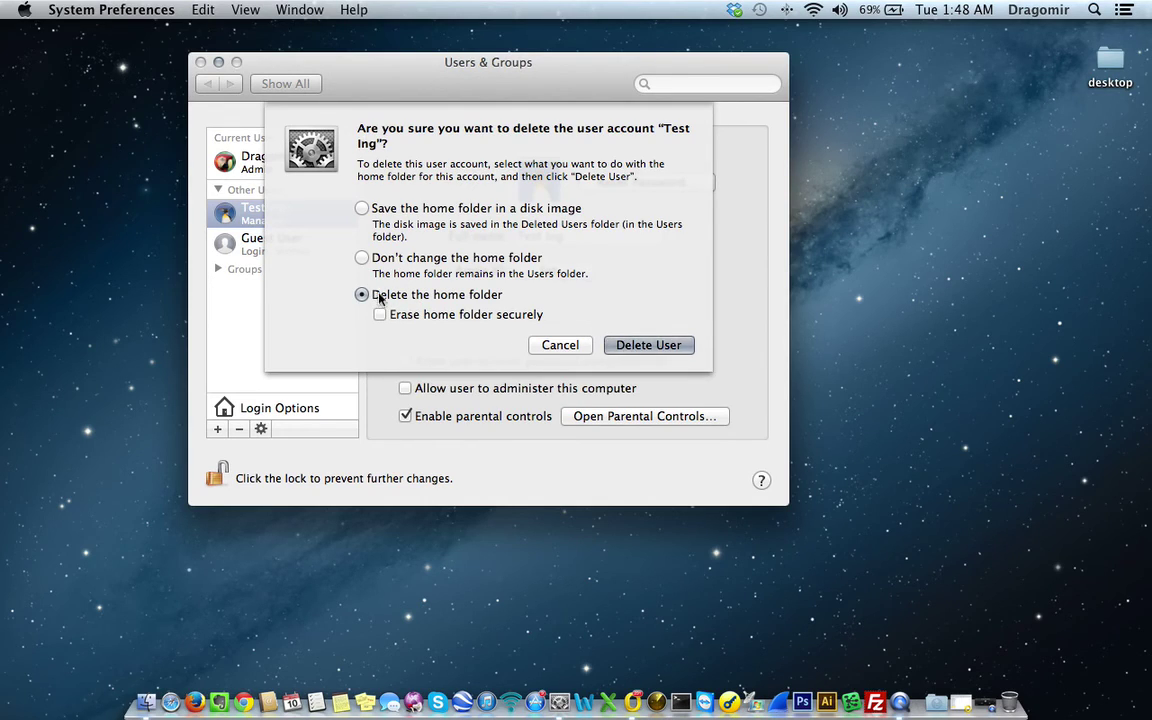
pyautogui.click(650, 350)
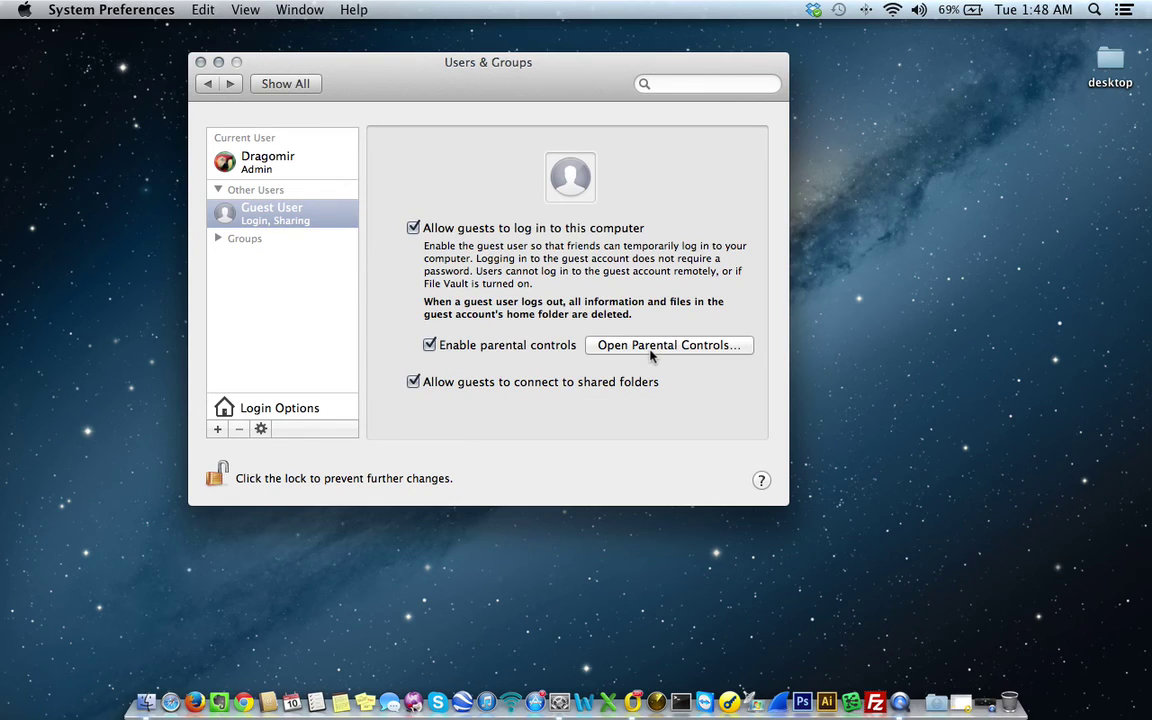
pyautogui.click(296, 170)
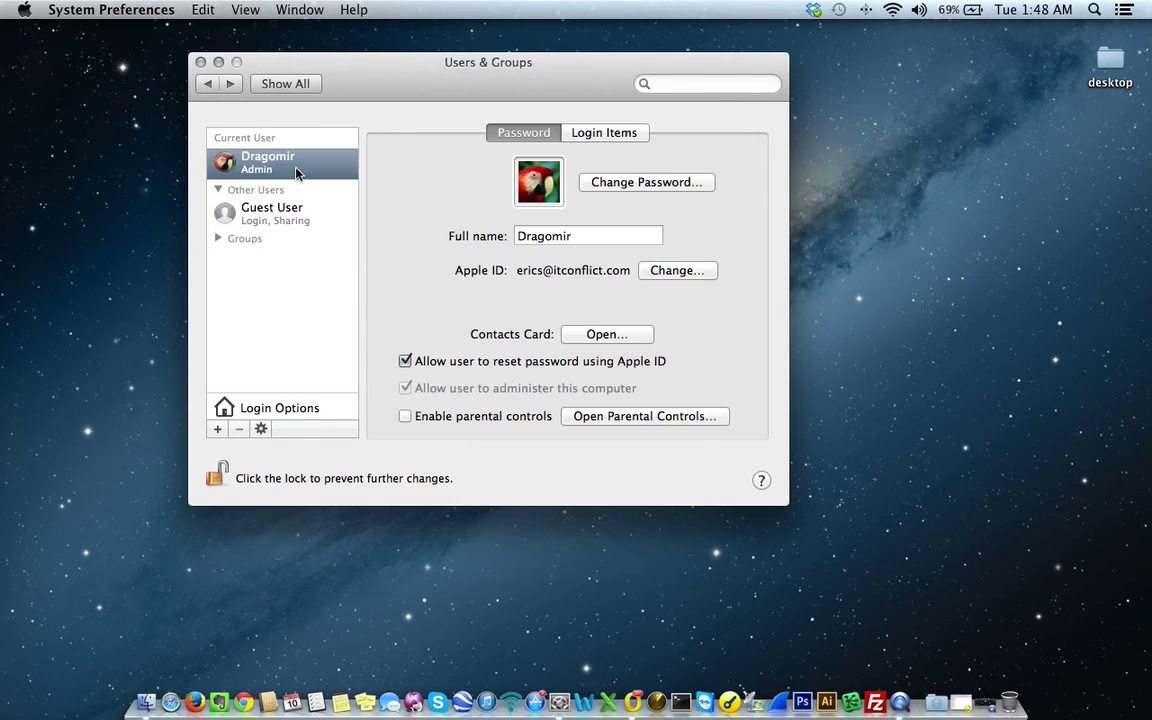